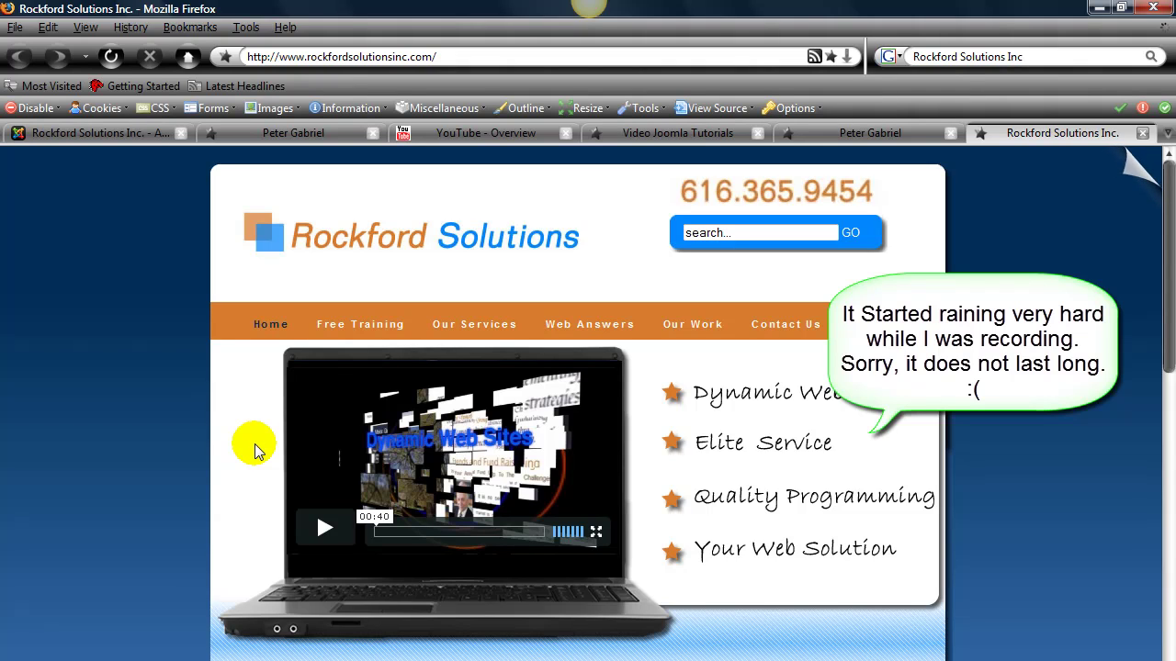
# Open the Free Training page and scroll through its VideoJoomlaTutorials YouTube feed list.
pyautogui.click(351, 328)
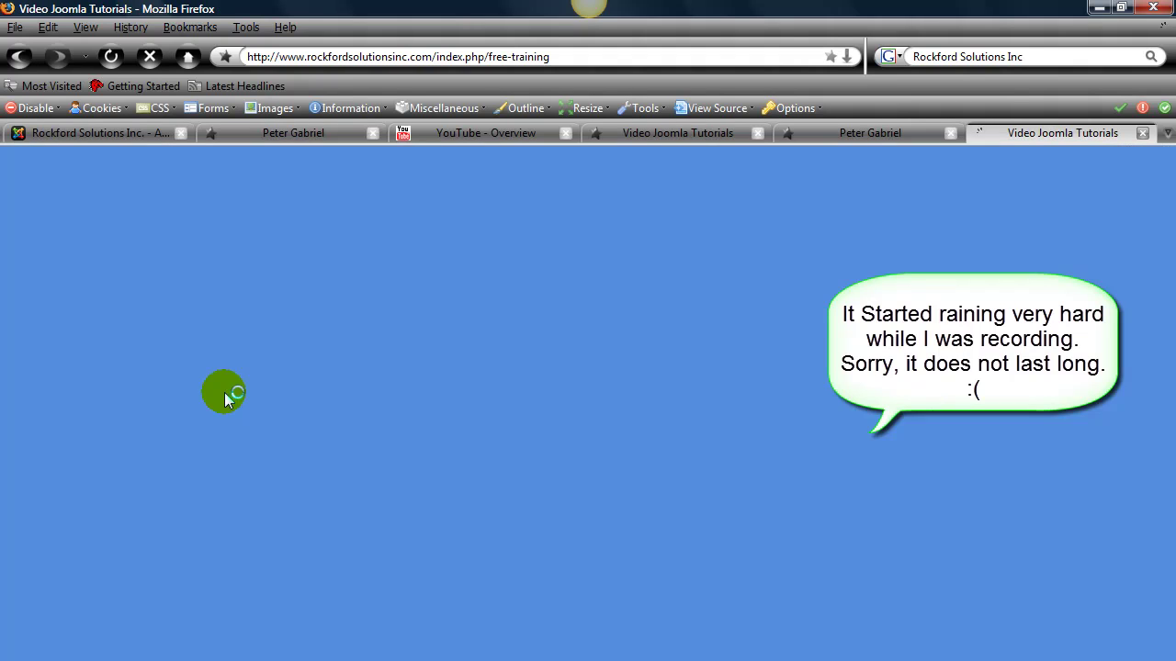
pyautogui.scroll(-5, 514, 562)
pyautogui.scroll(-2, 514, 563)
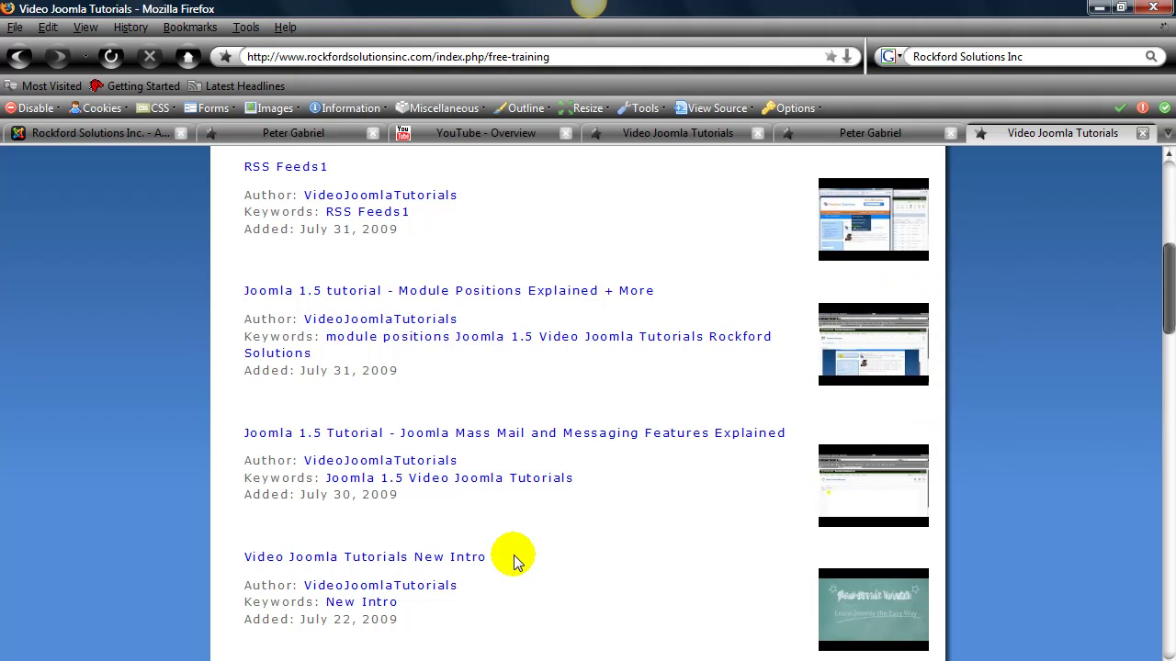
pyautogui.scroll(-12, 515, 560)
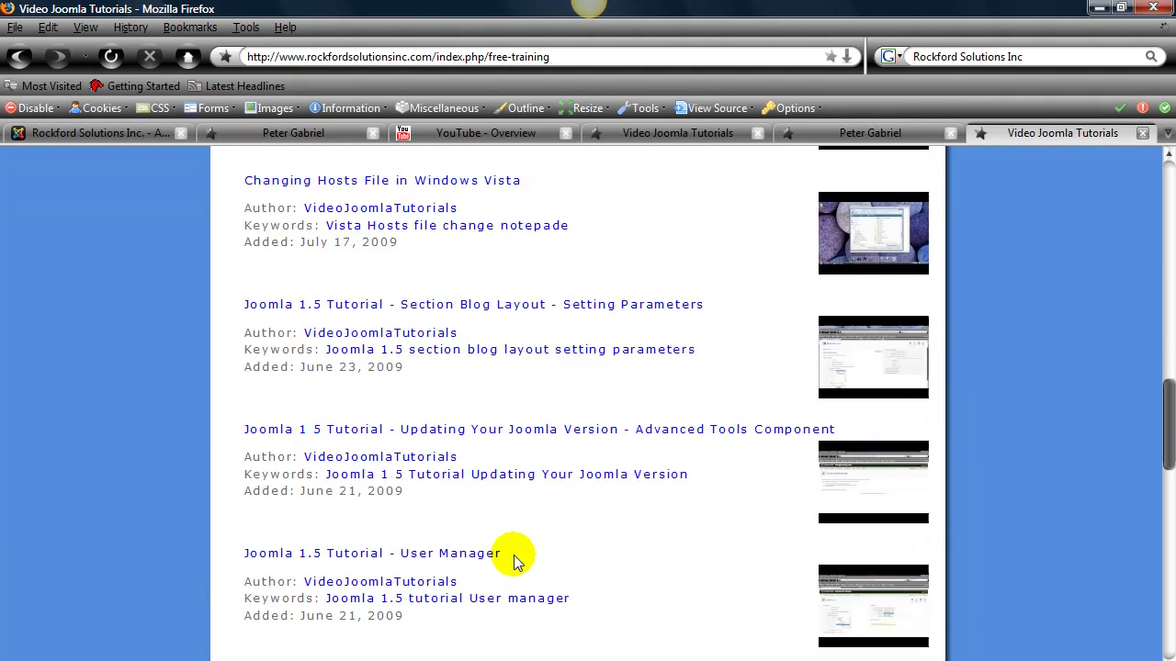
pyautogui.scroll(-5, 514, 560)
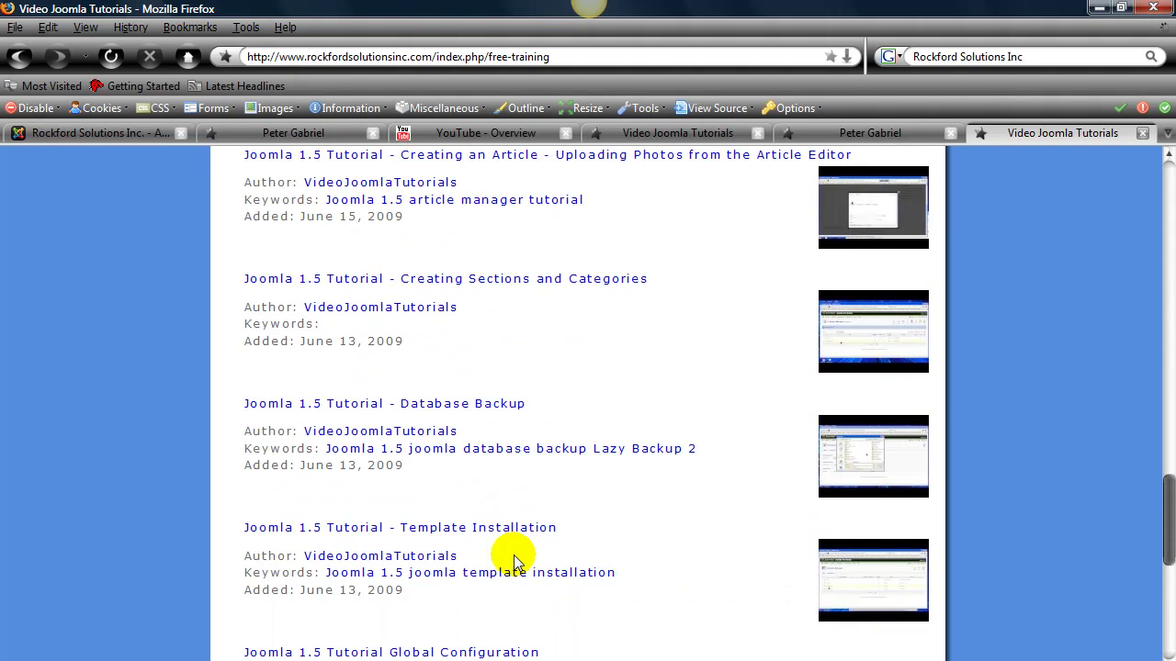
pyautogui.scroll(15, 514, 560)
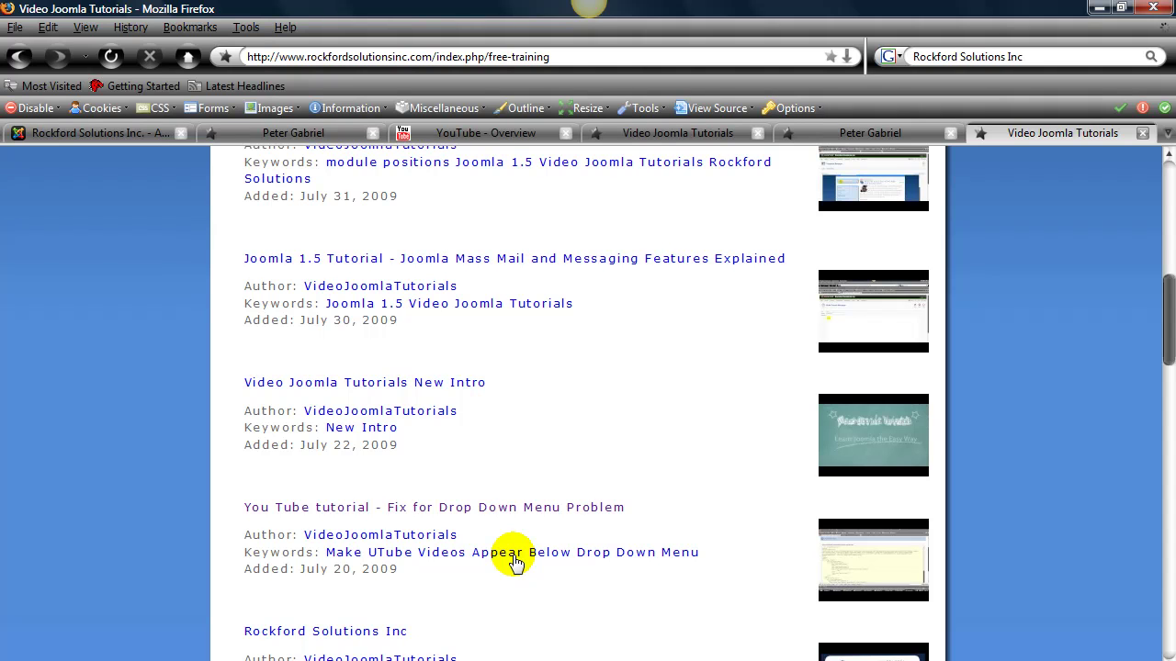
pyautogui.scroll(10, 514, 563)
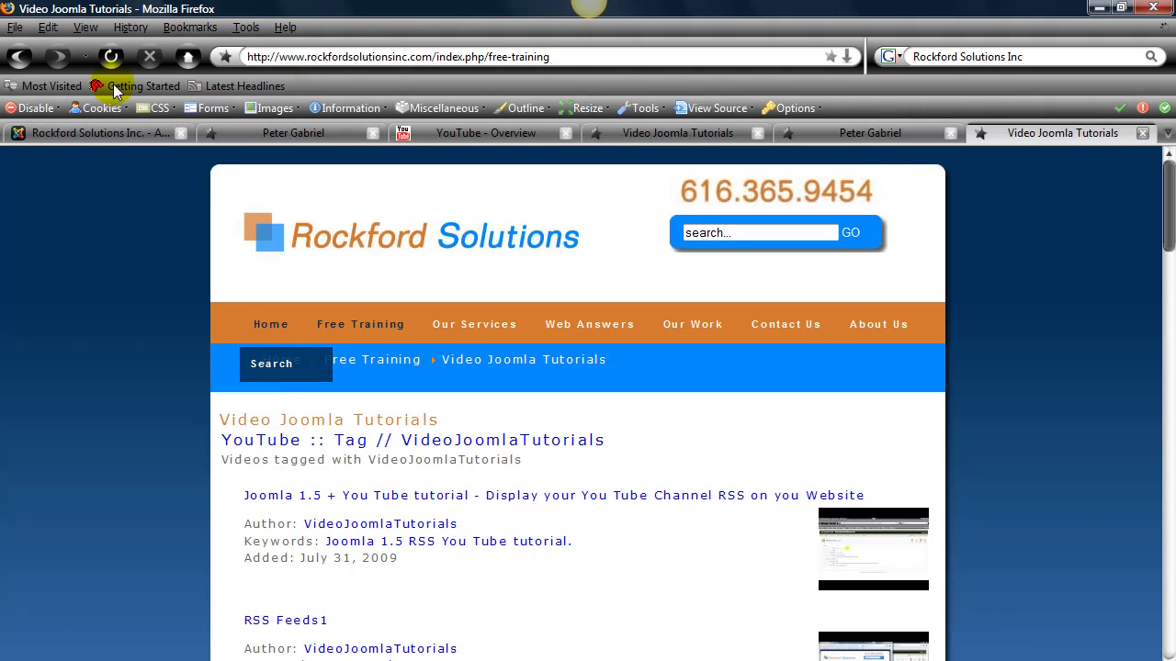
# Return to the administrator and open the Components > News Feeds Category Manager.
pyautogui.click(91, 137)
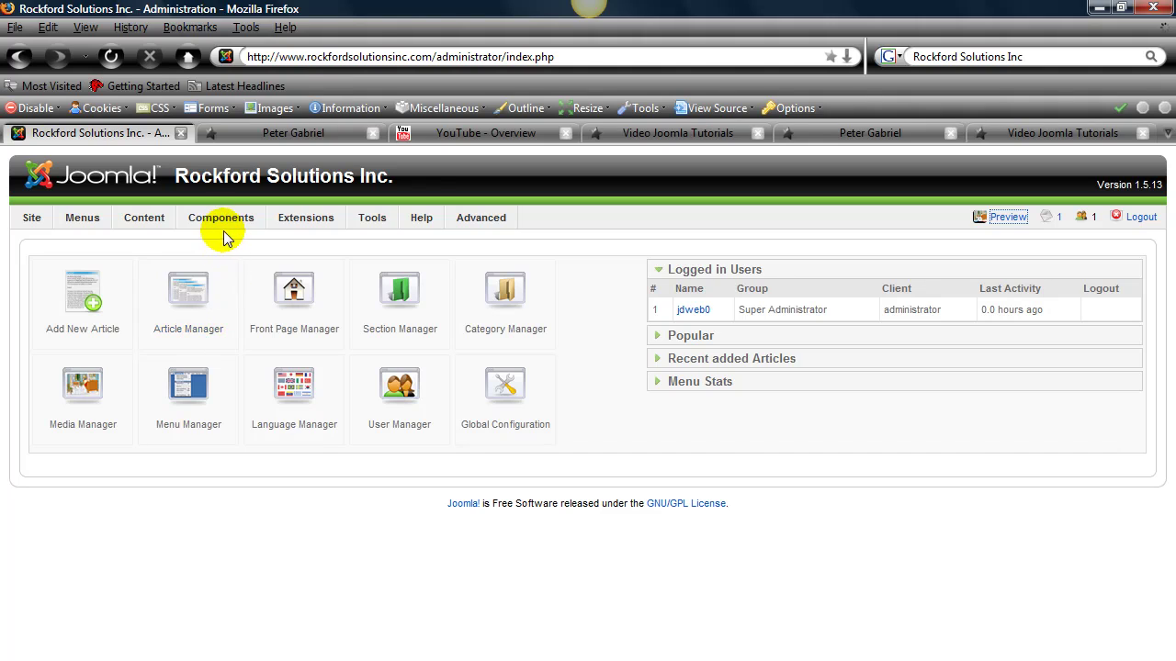
pyautogui.moveTo(227, 229)
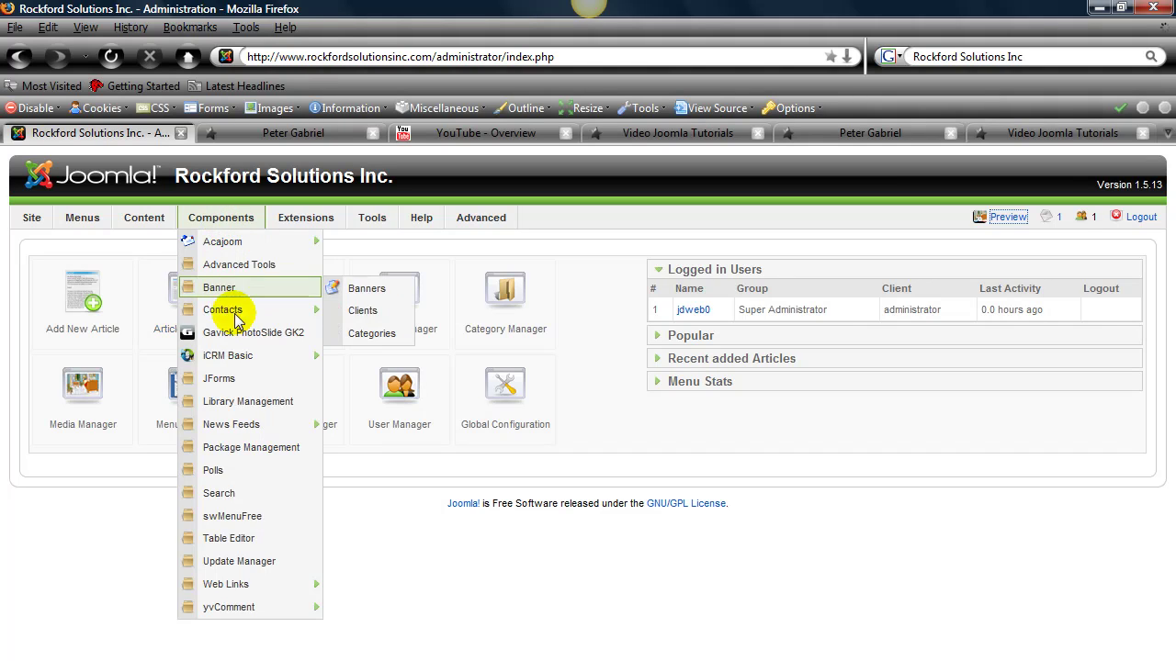
pyautogui.moveTo(263, 431)
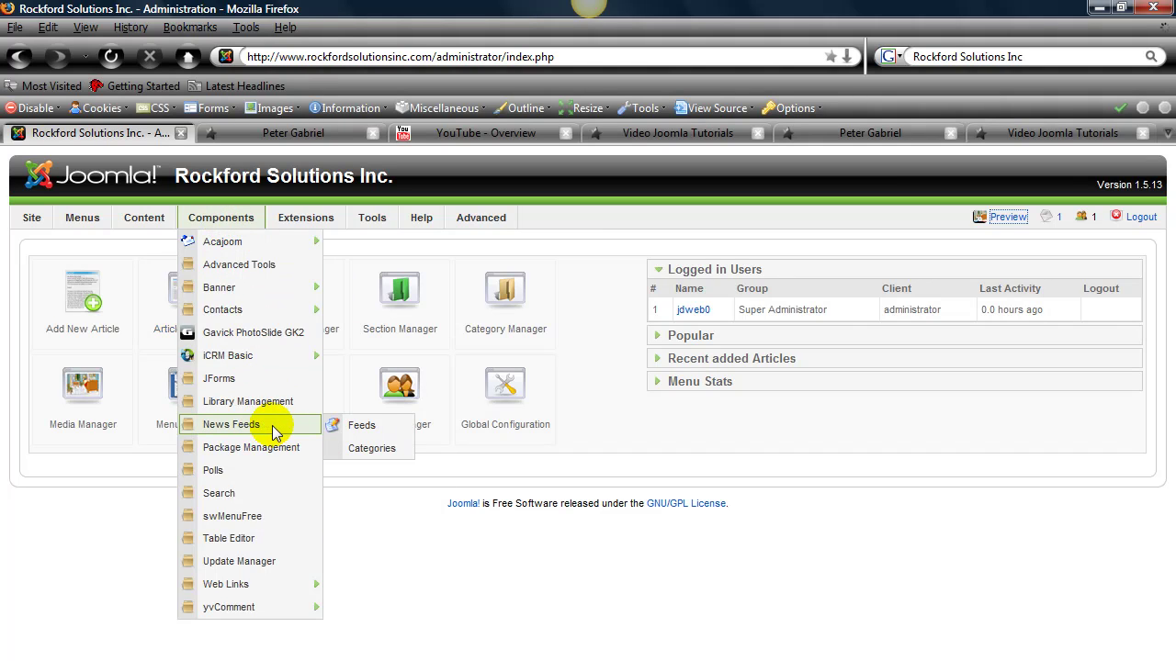
pyautogui.click(370, 449)
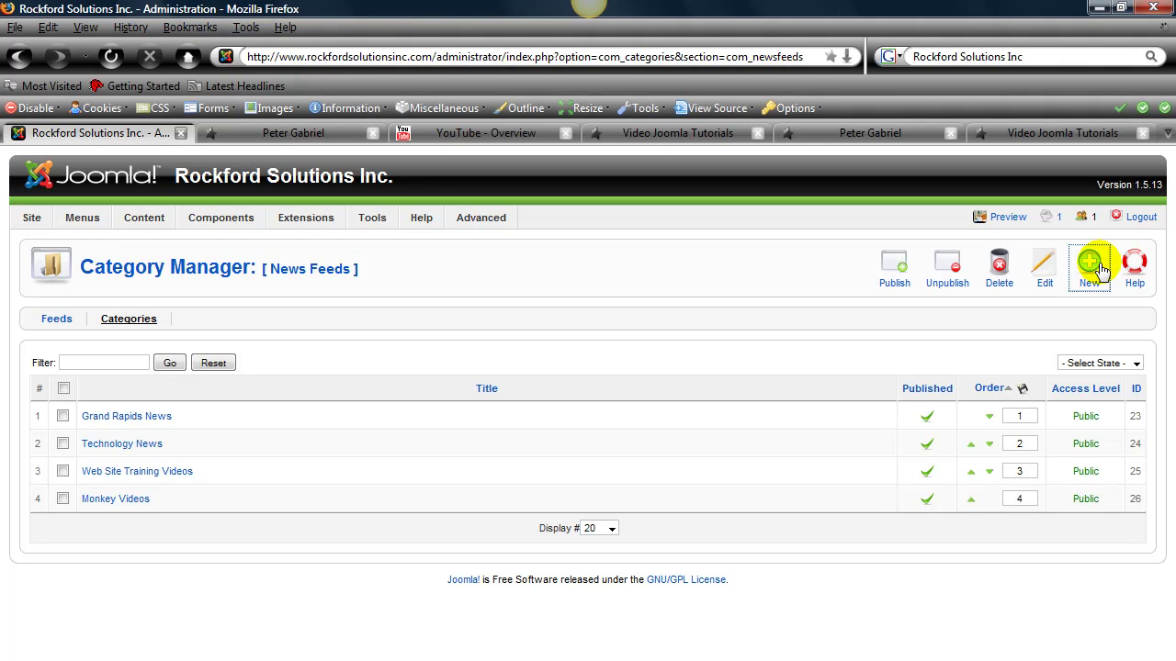
# Create and save a news feed category titled 'Video Marketing' with alias 'video-marketing'.
pyautogui.click(1102, 283)
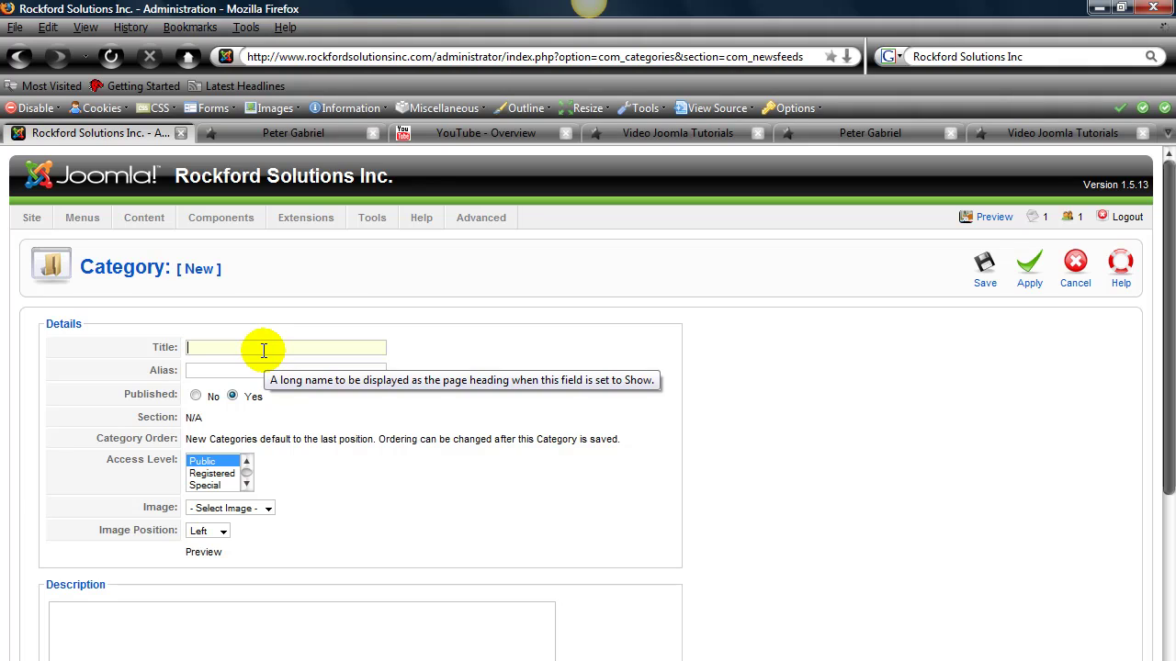
pyautogui.write('Video')
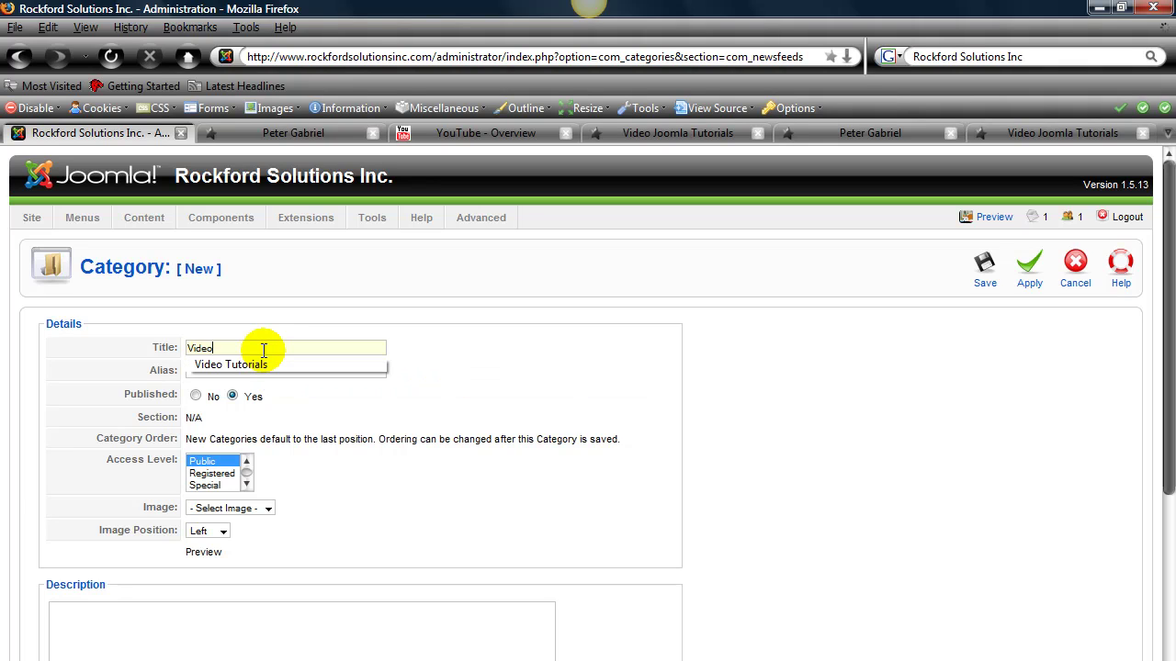
pyautogui.write(' Marketing')
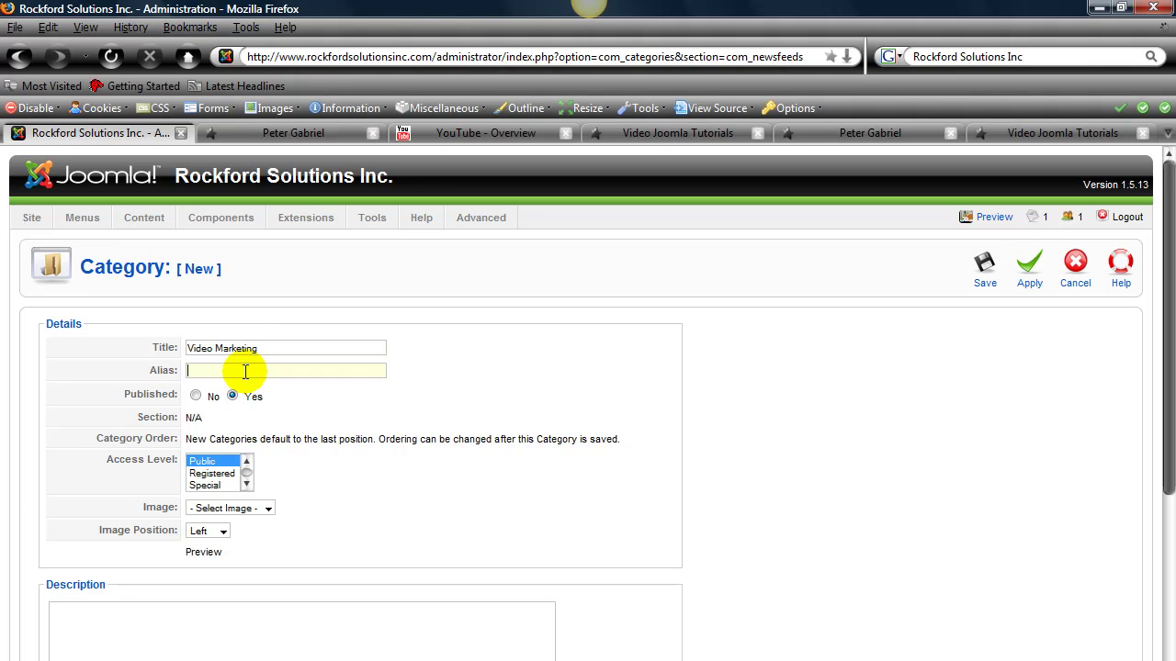
pyautogui.write('video')
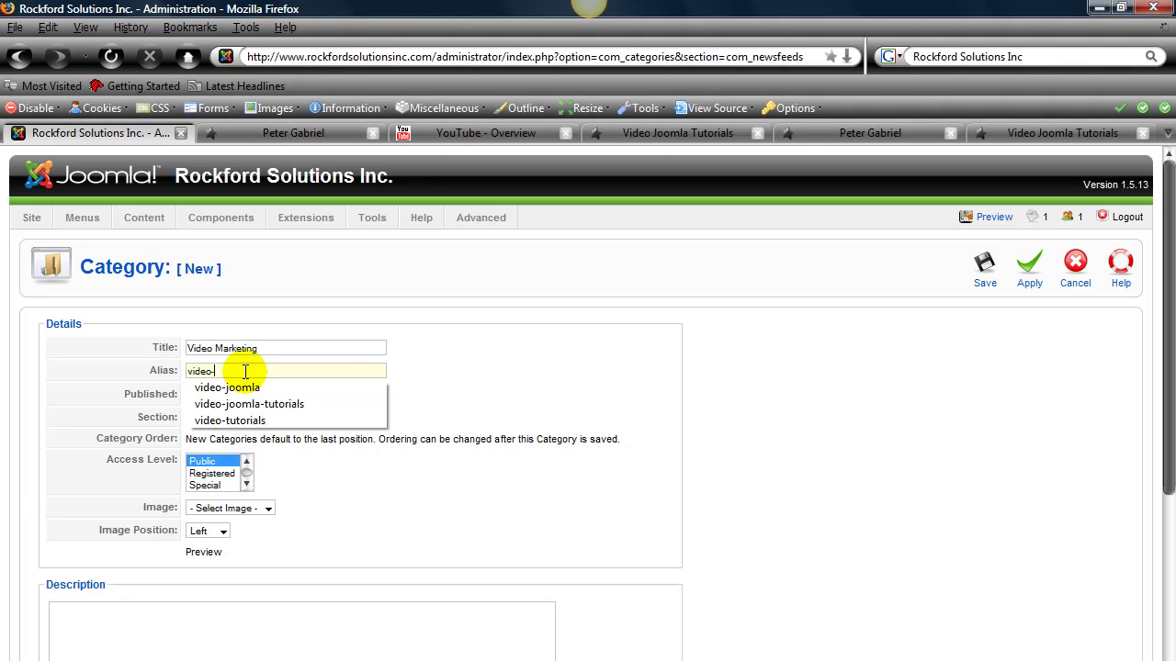
pyautogui.write('-mark')
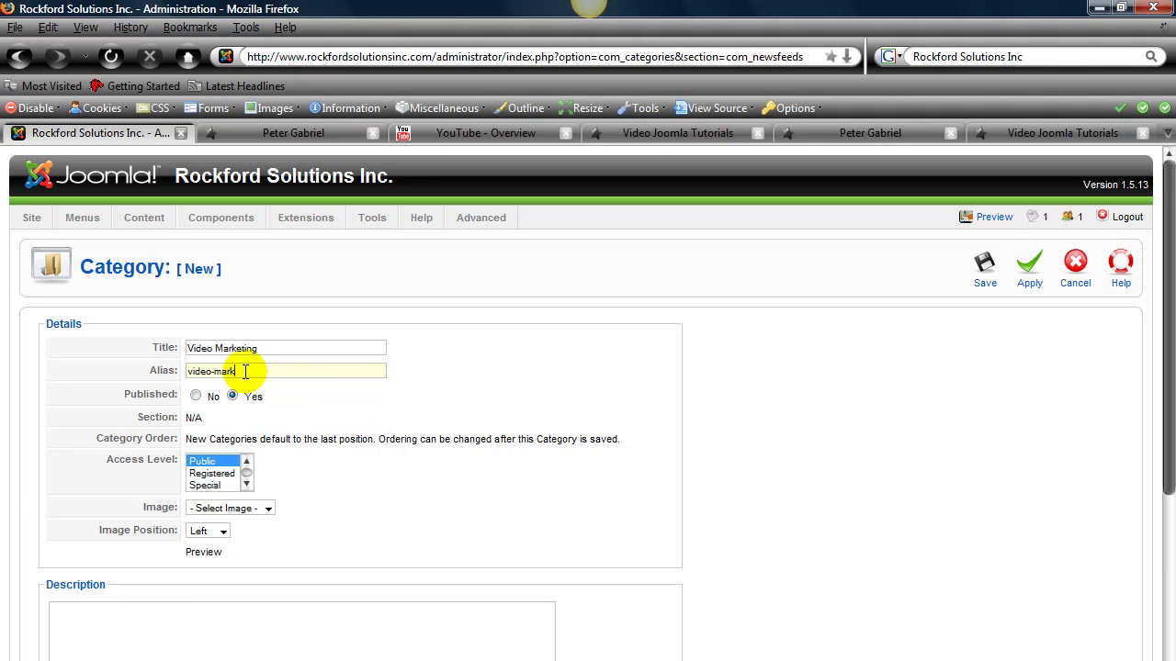
pyautogui.write('eting')
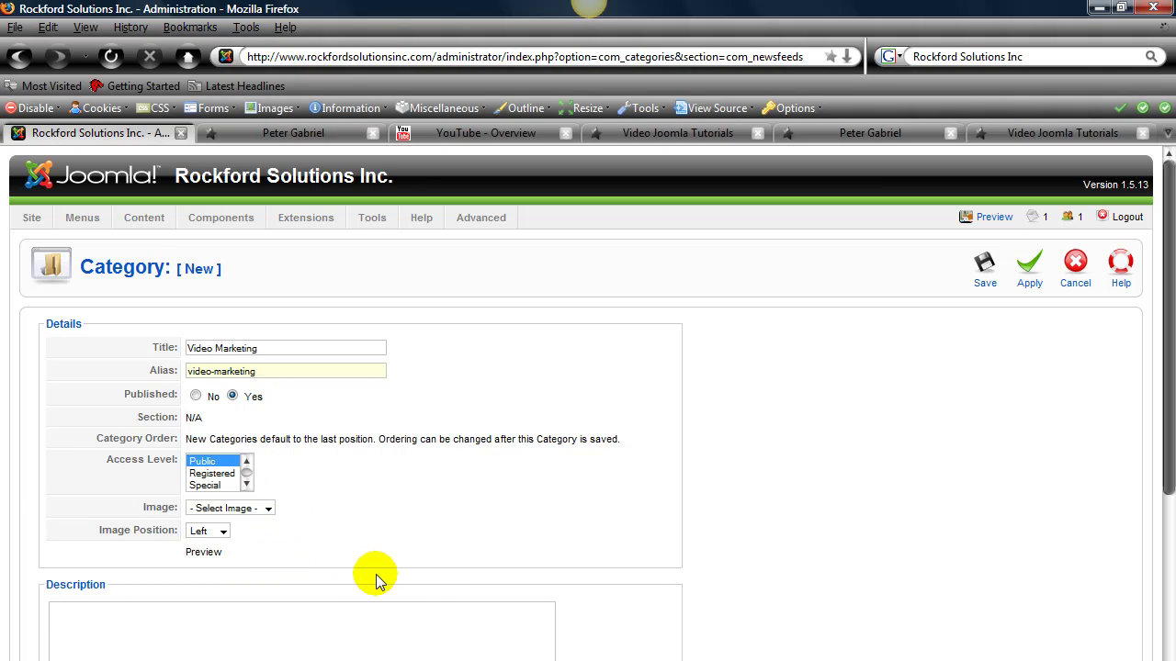
pyautogui.scroll(-4, 375, 574)
pyautogui.scroll(4, 294, 540)
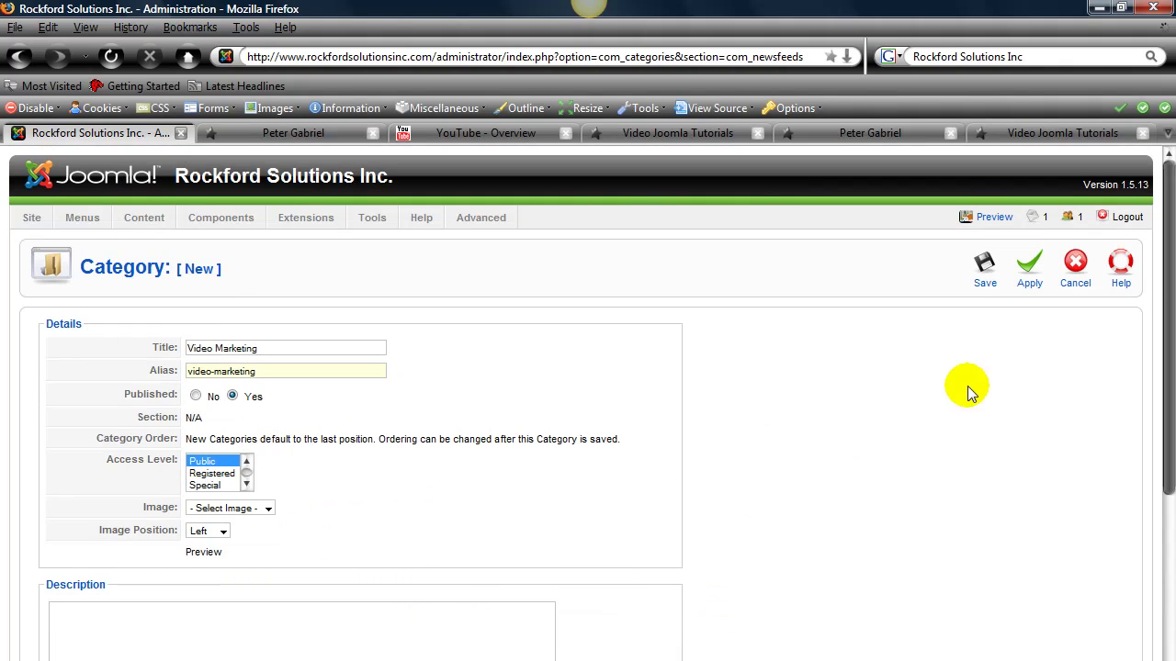
pyautogui.click(984, 266)
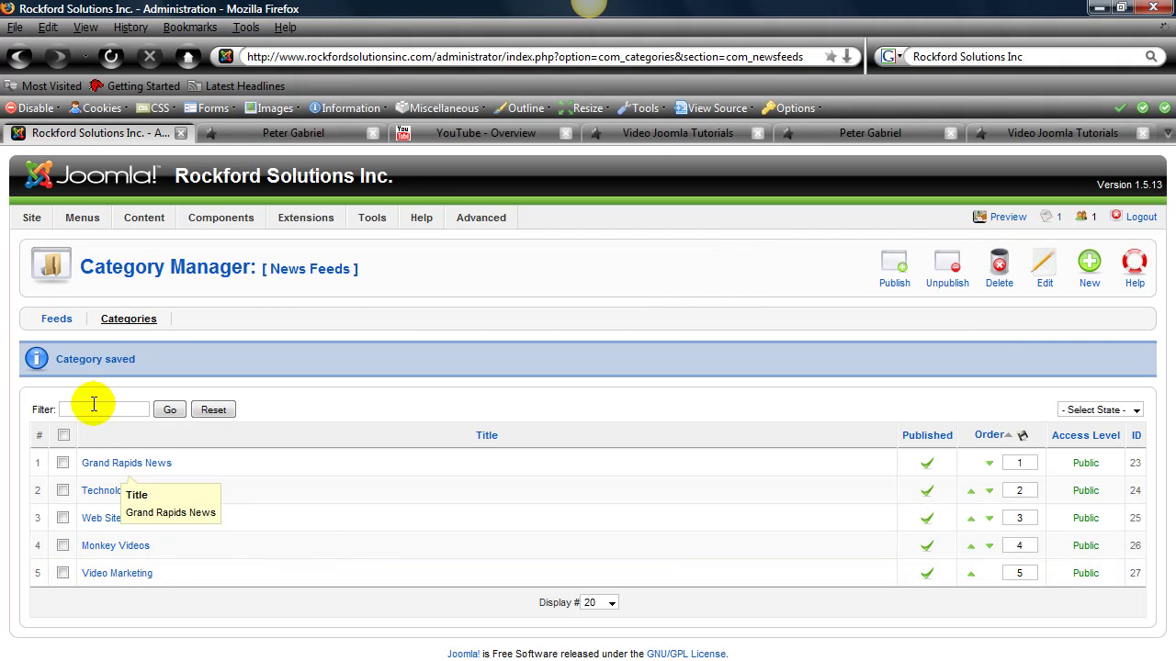
# Start a new news feed named 'Video Marketing' with alias 'video-marketing'.
pyautogui.click(57, 323)
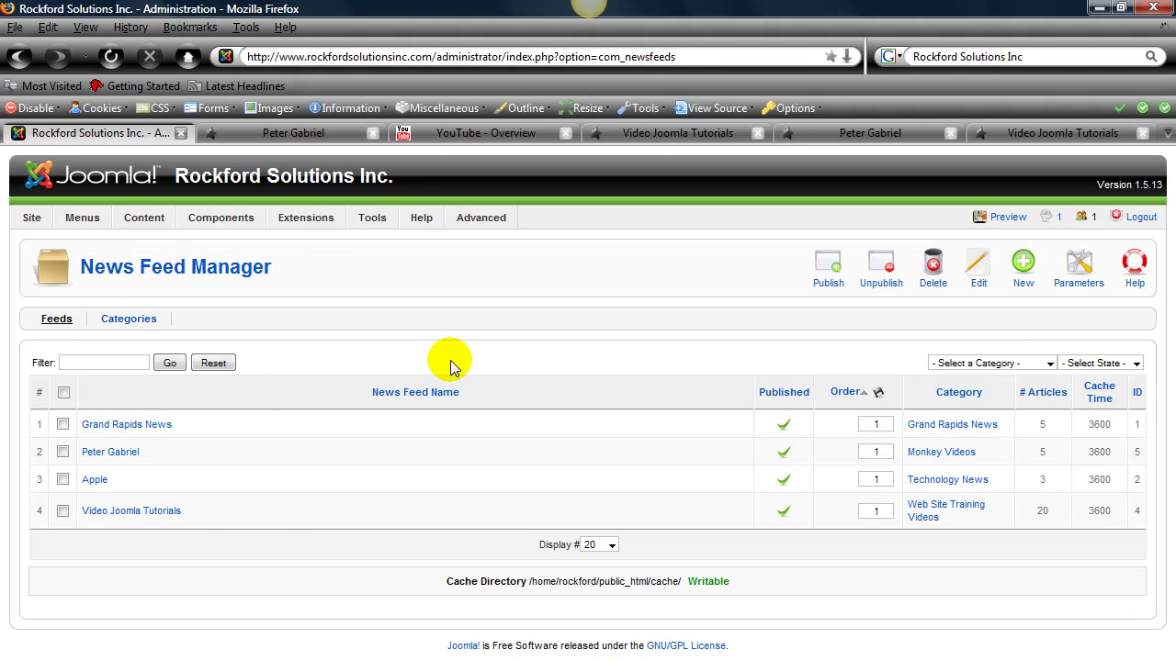
pyautogui.click(1026, 267)
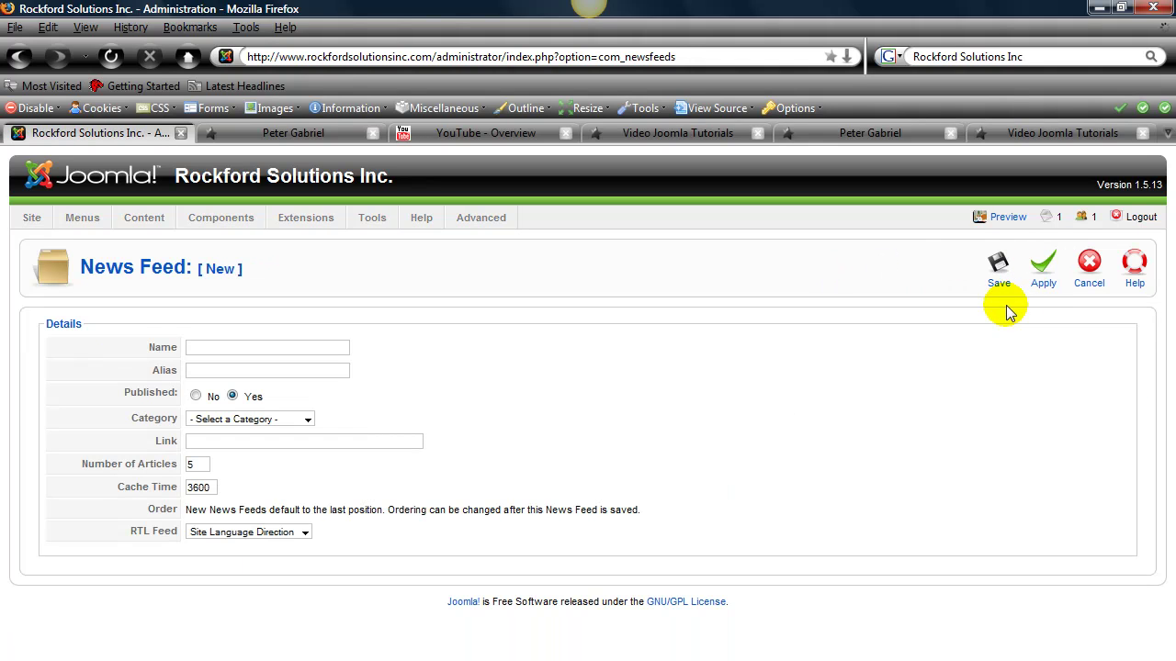
pyautogui.click(214, 346)
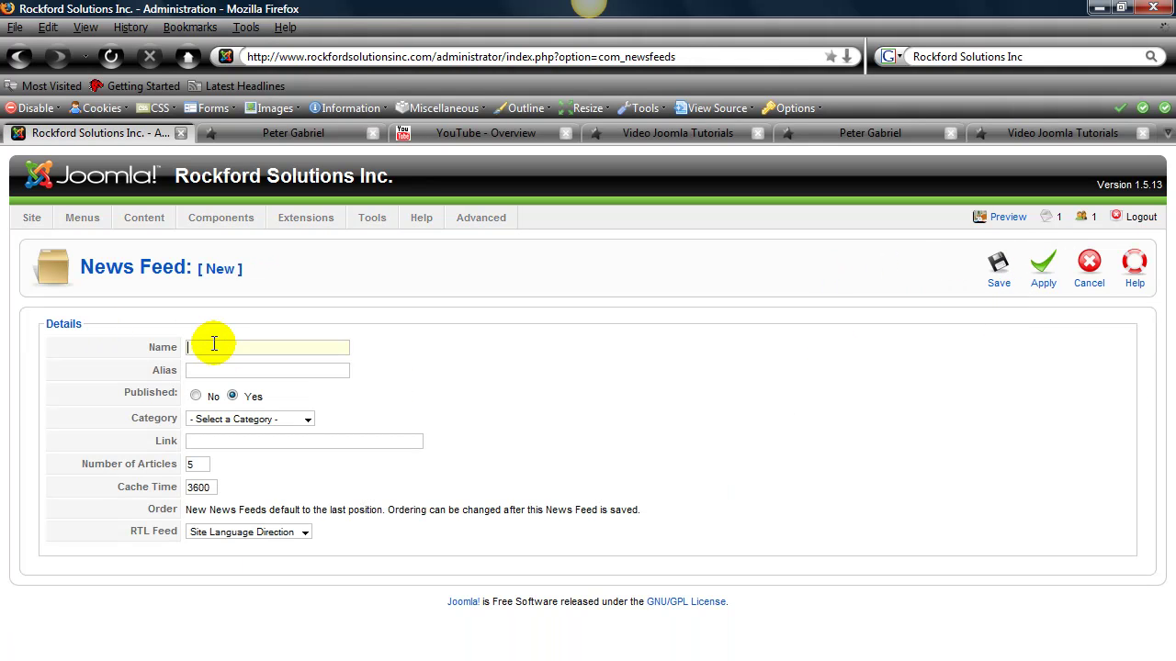
pyautogui.write('Video')
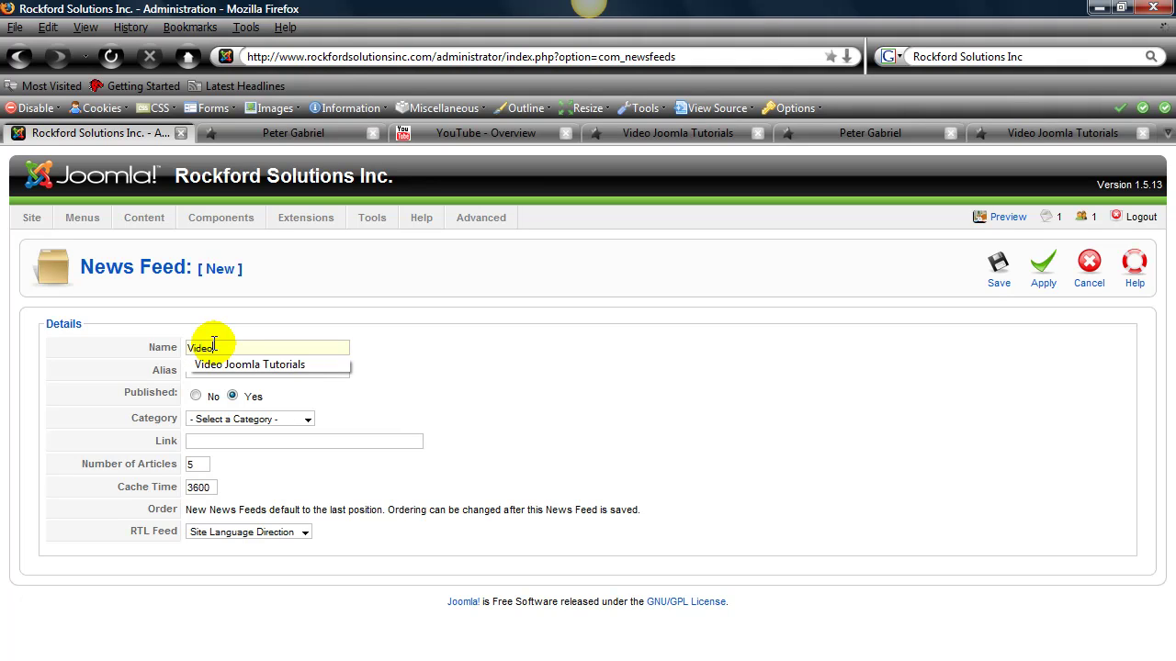
pyautogui.write(' Marketing')
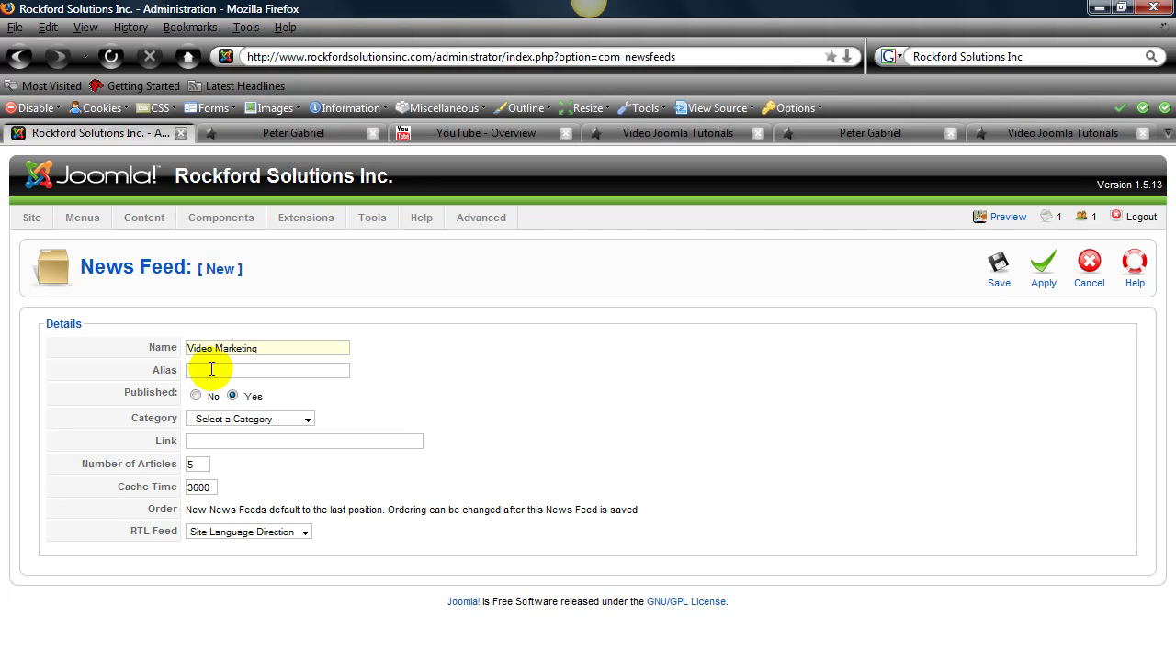
pyautogui.write('vi')
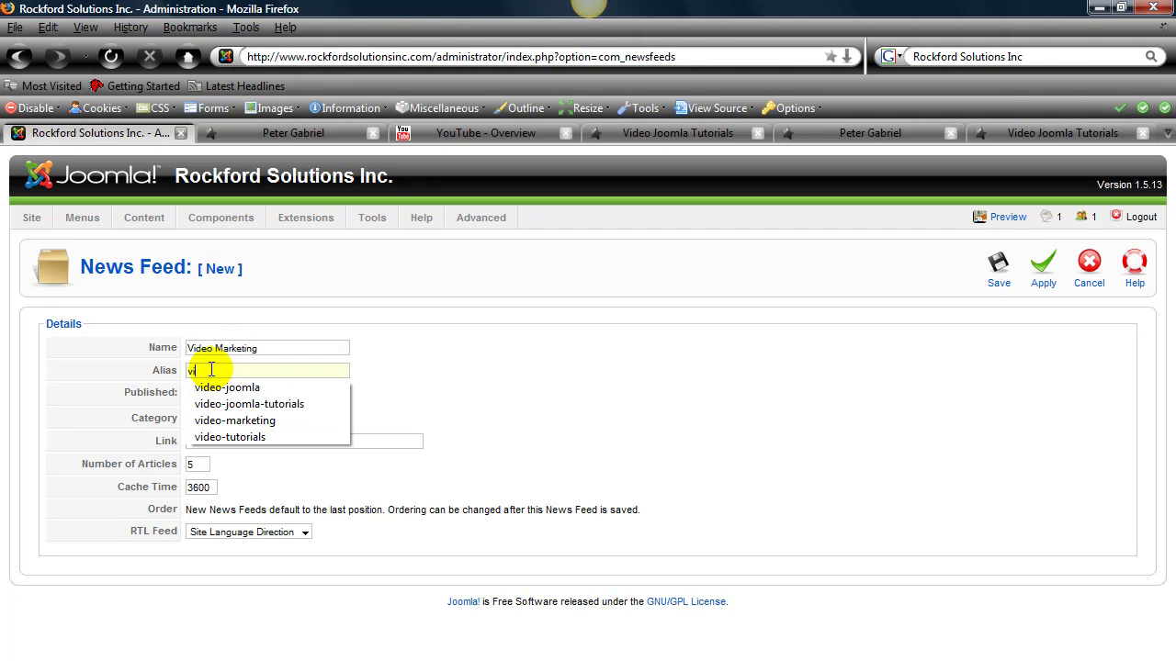
pyautogui.write('deo-mar')
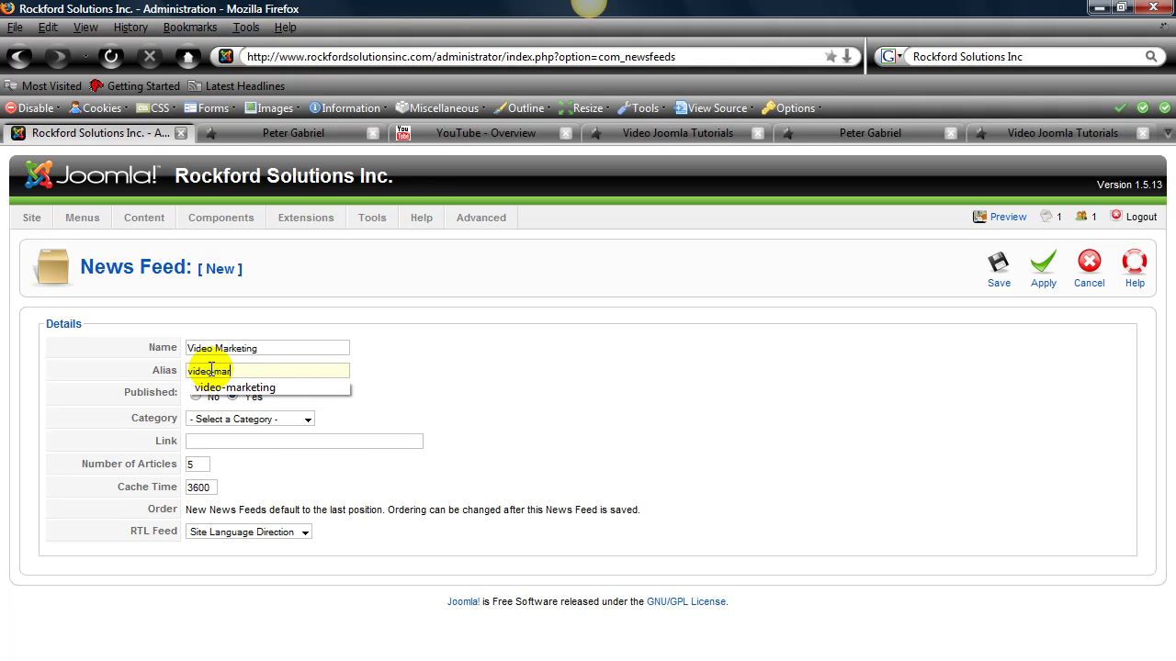
pyautogui.write('keting')
pyautogui.press('Down')
pyautogui.click(479, 412)
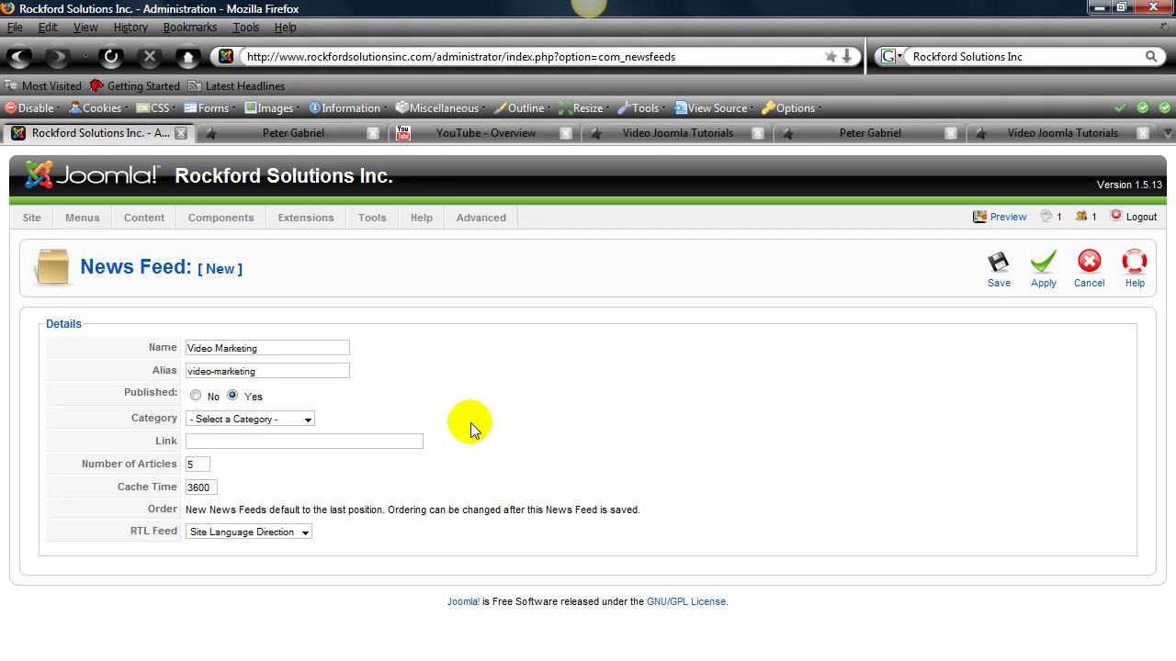
# File the new feed under the Video Marketing category.
pyautogui.click(309, 421)
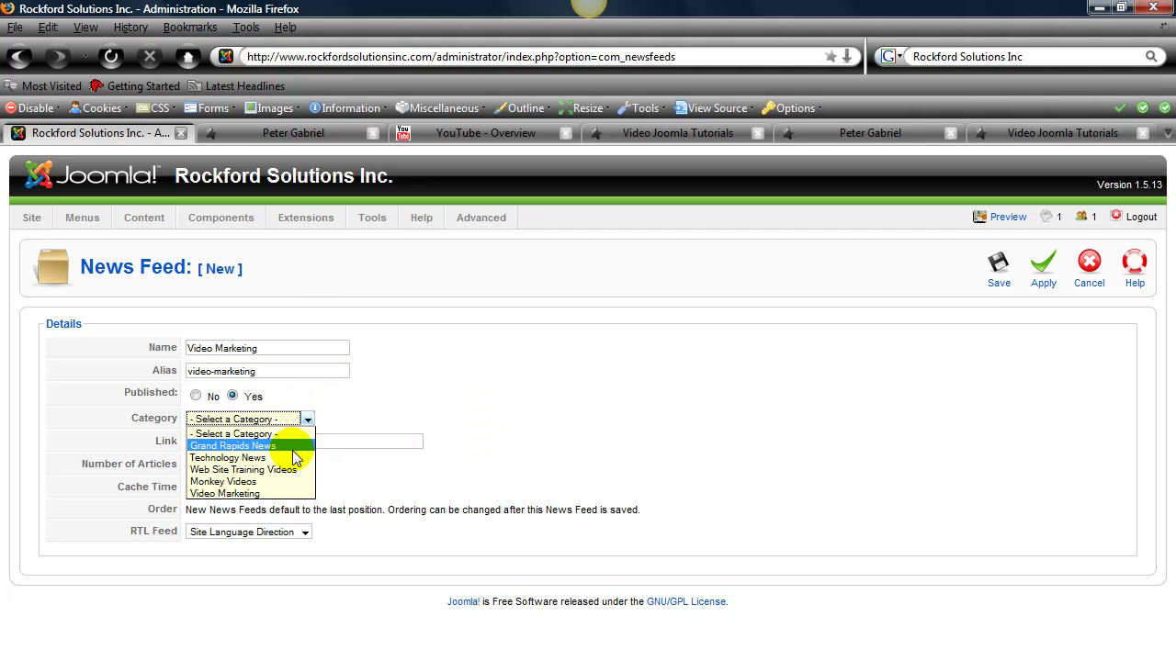
pyautogui.click(255, 493)
pyautogui.click(231, 440)
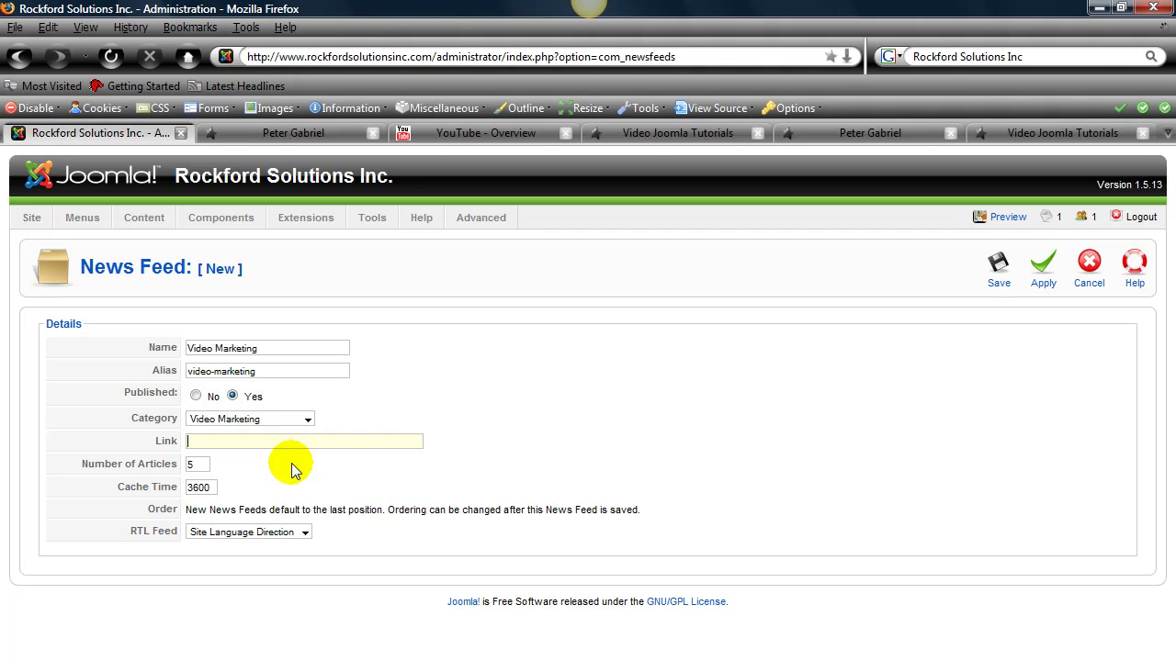
pyautogui.write('htt')
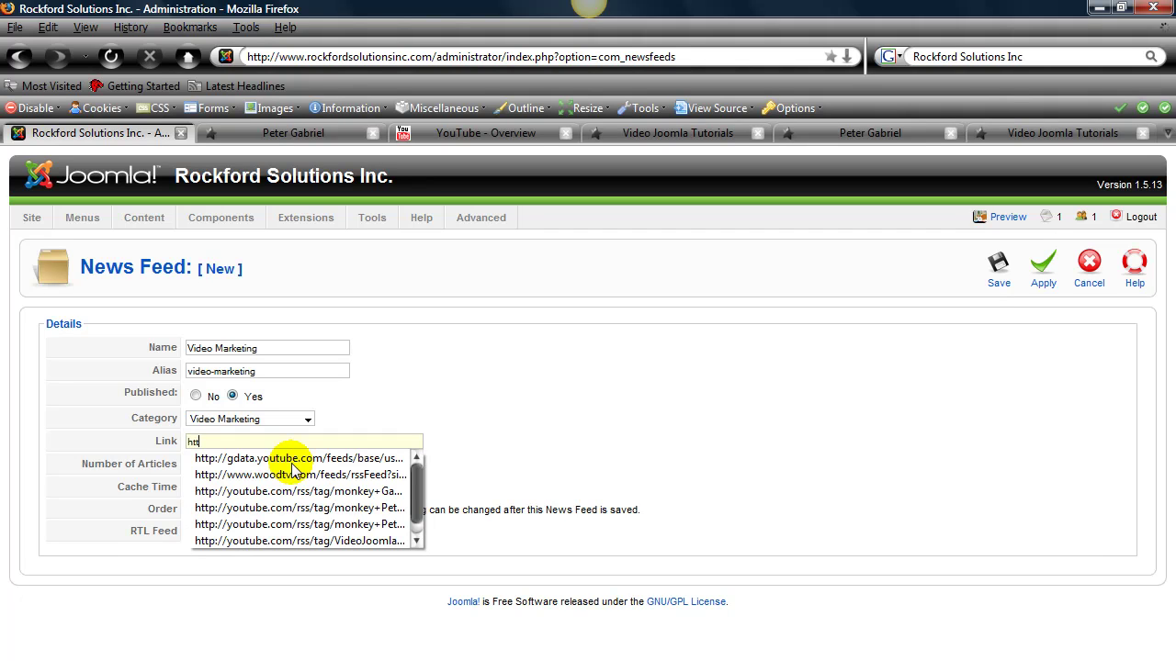
pyautogui.write('p://youtu')
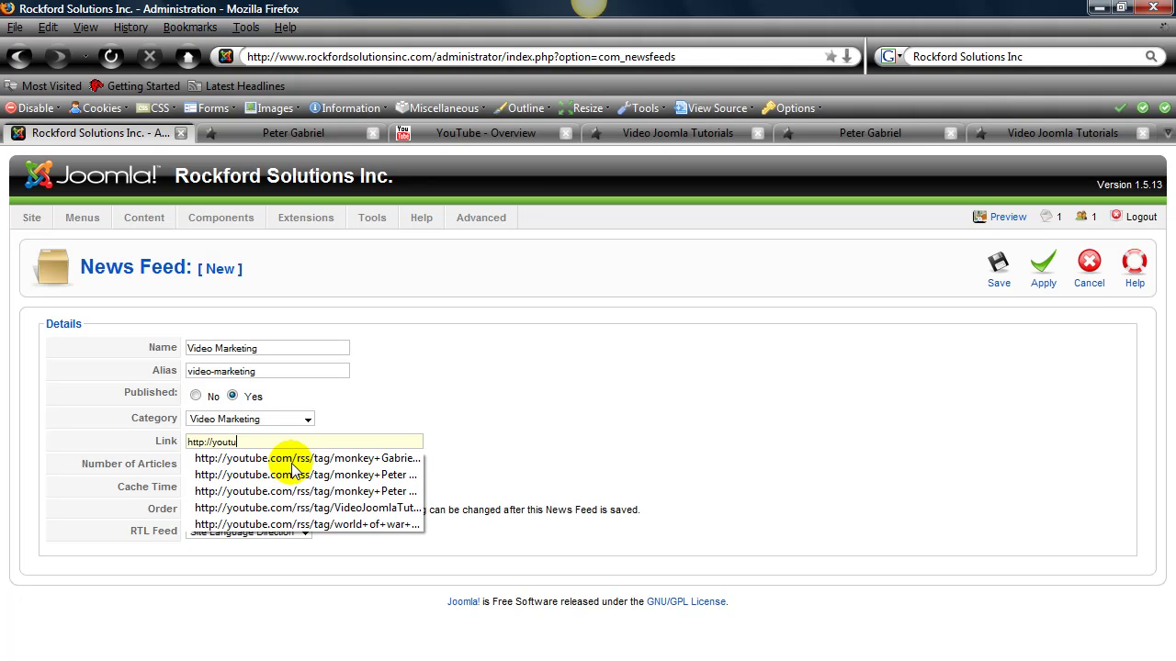
pyautogui.write('be.com/rss/tag/')
pyautogui.write('vi')
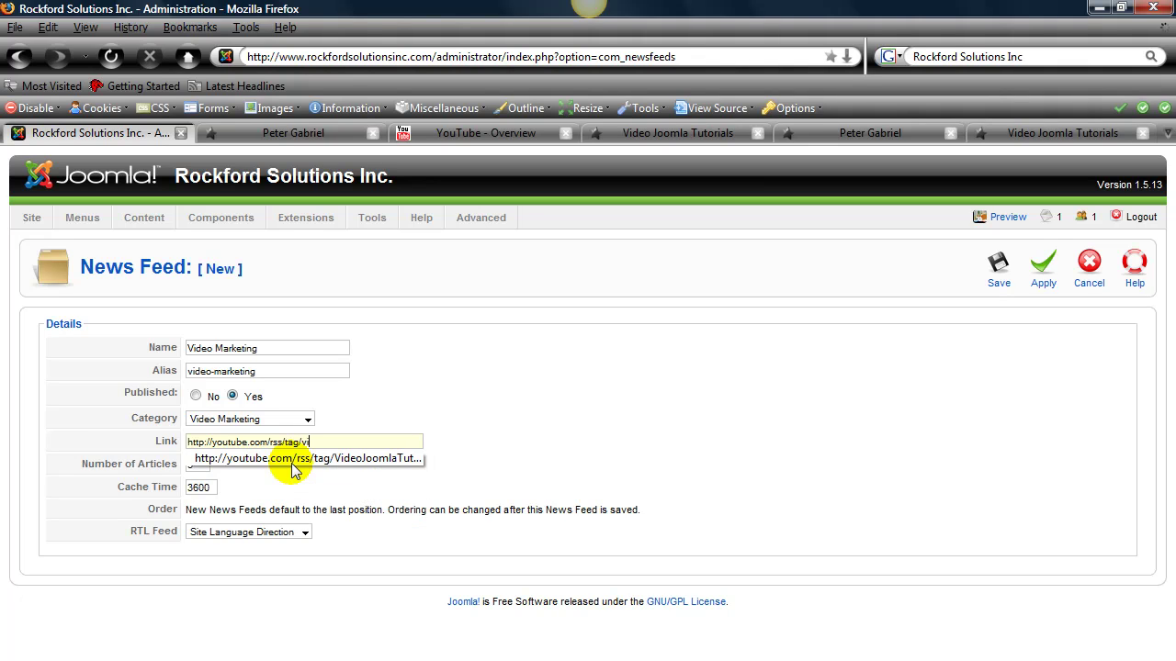
pyautogui.write('deo+')
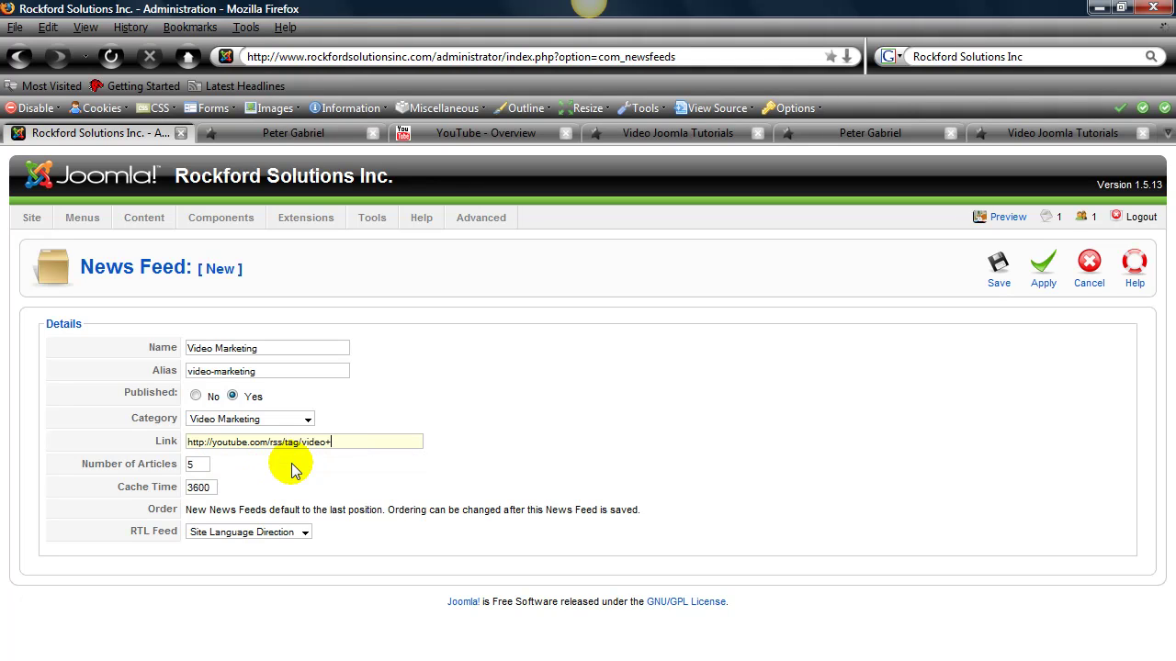
pyautogui.write('marketing.r')
pyautogui.write('ss')
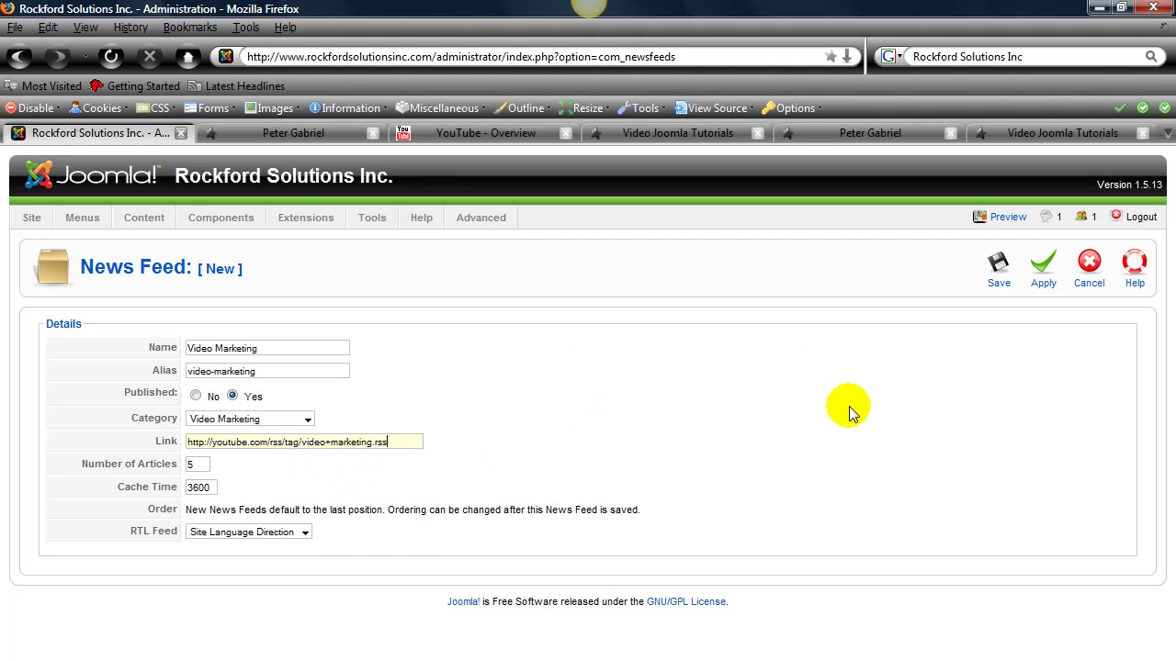
# Save the Video Marketing news feed, returning to the News Feed Manager.
pyautogui.click(1001, 280)
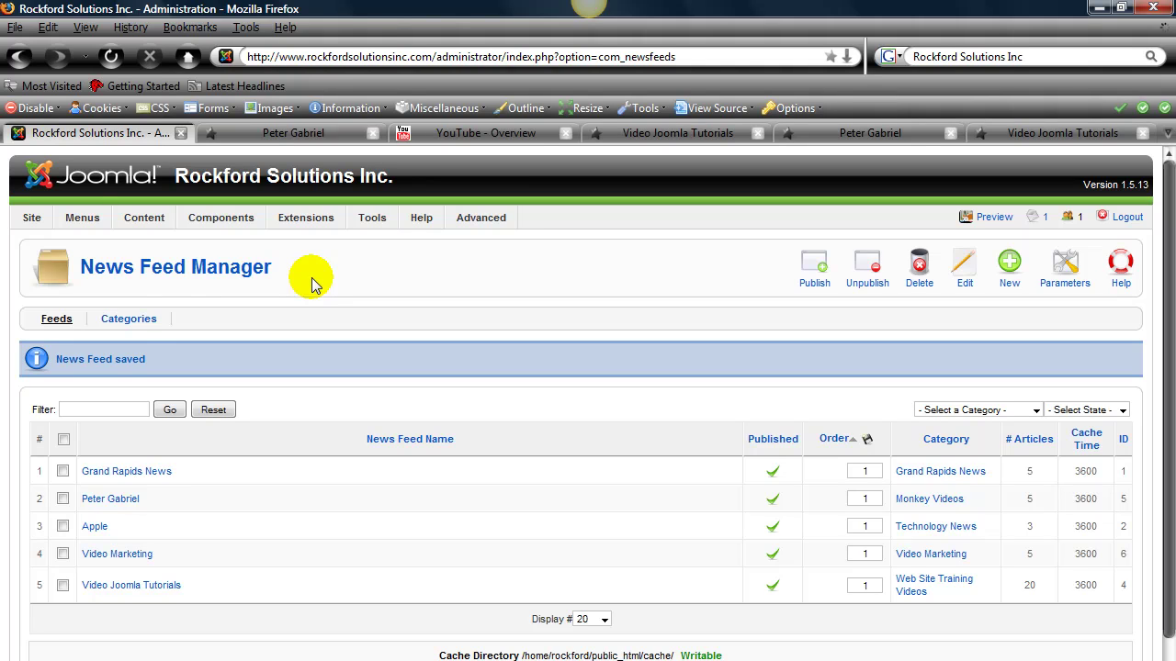
# Create a new Main Menu item of type News Feeds > Single Feed Layout.
pyautogui.moveTo(86, 220)
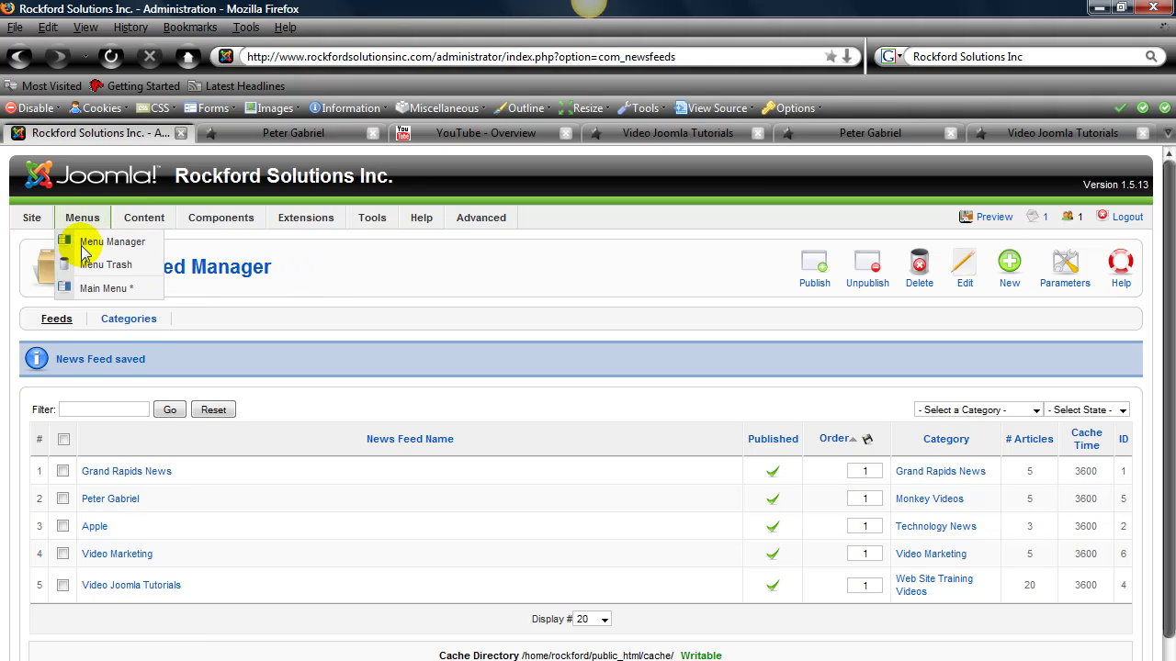
pyautogui.click(103, 291)
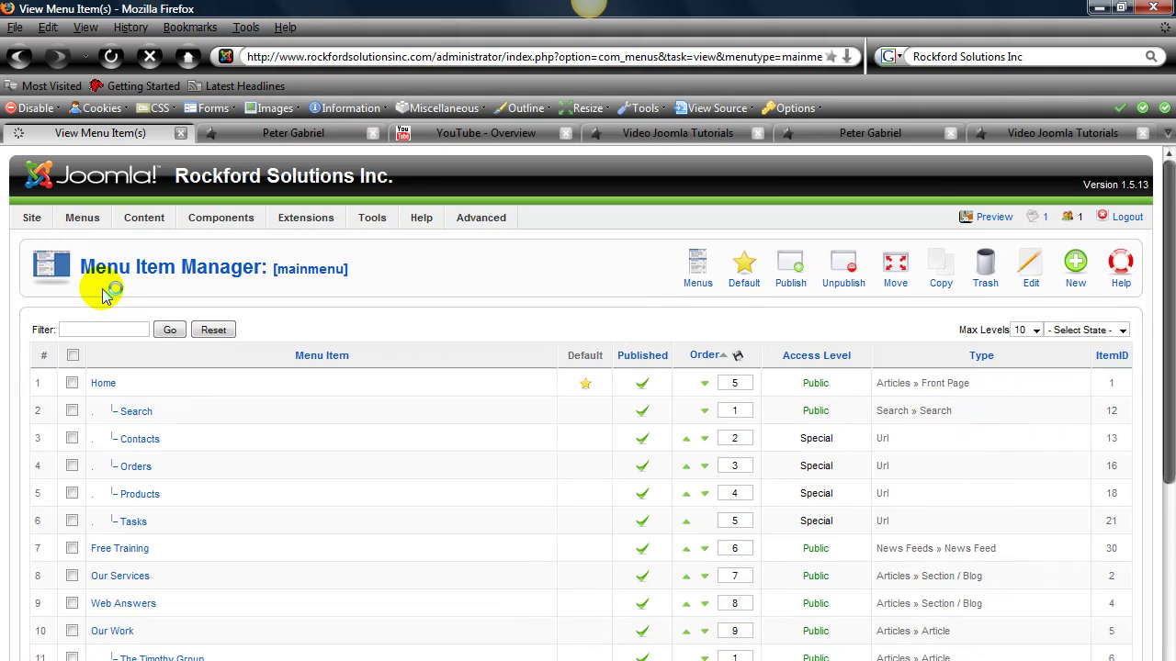
pyautogui.click(1075, 264)
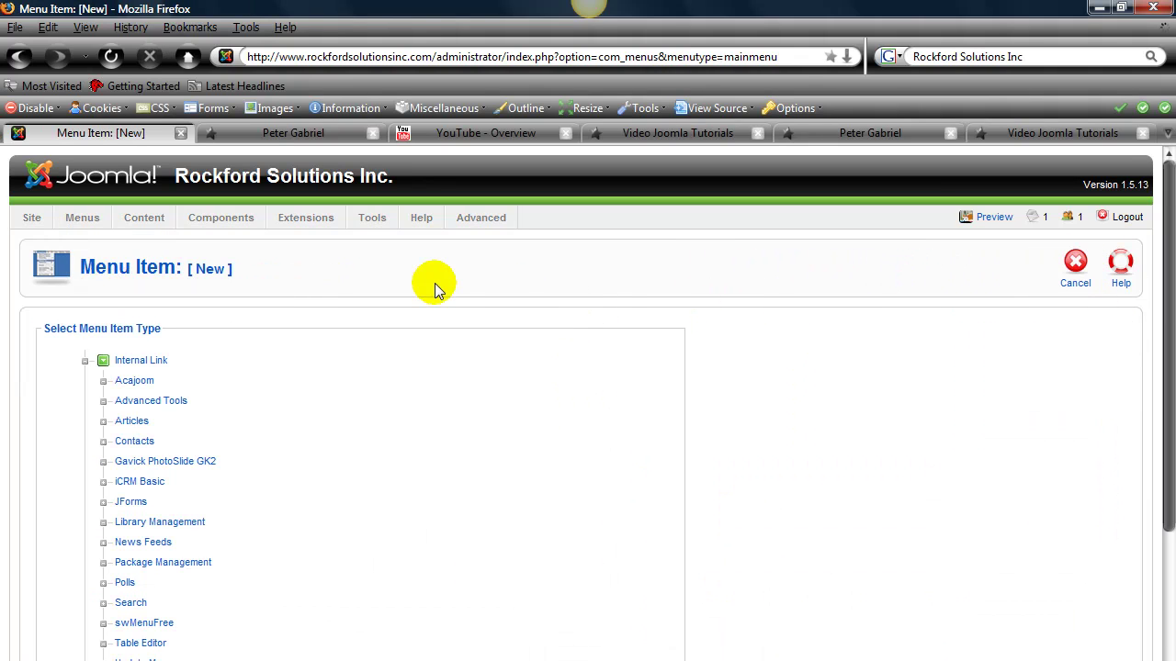
pyautogui.scroll(-4, 322, 381)
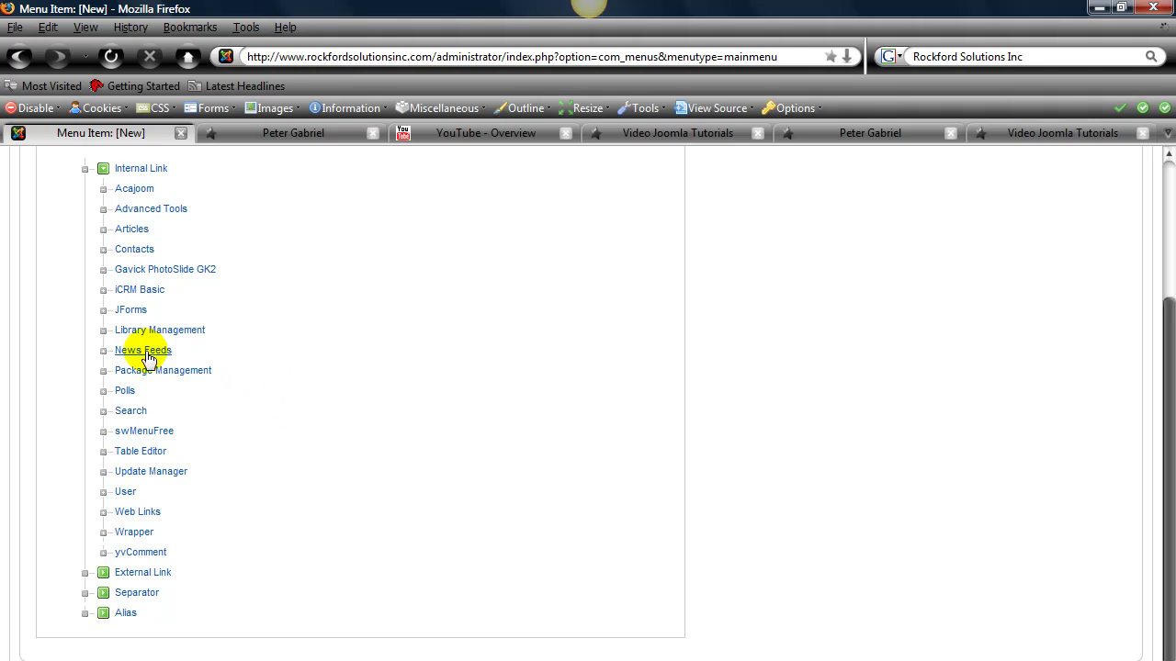
pyautogui.click(145, 354)
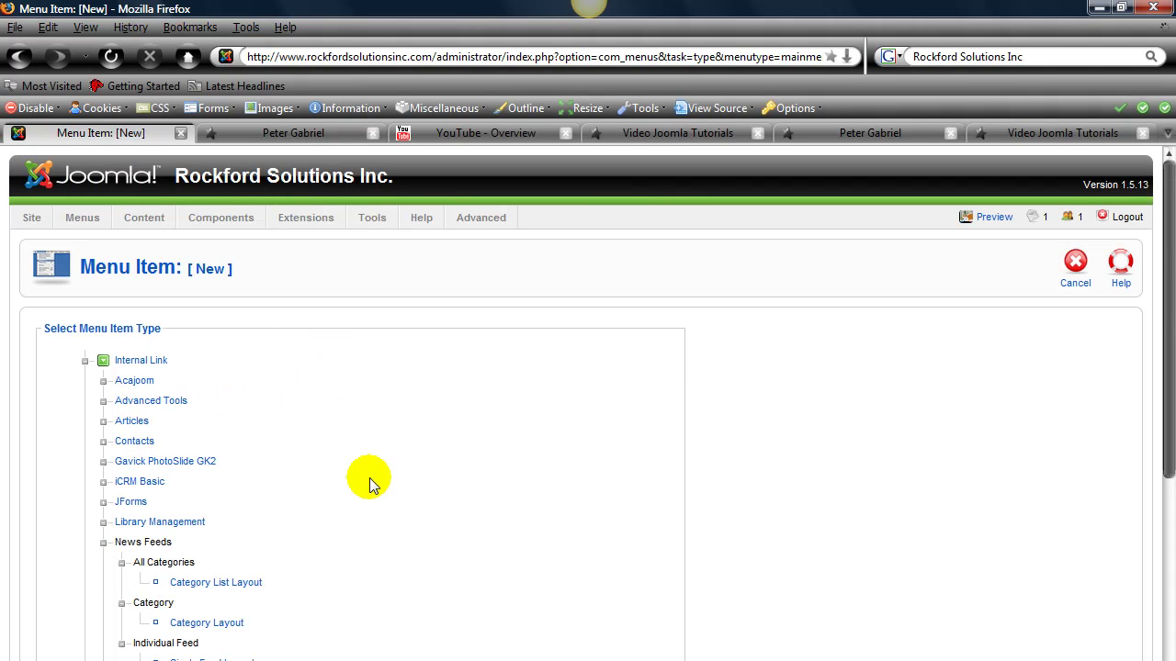
pyautogui.scroll(-2, 369, 478)
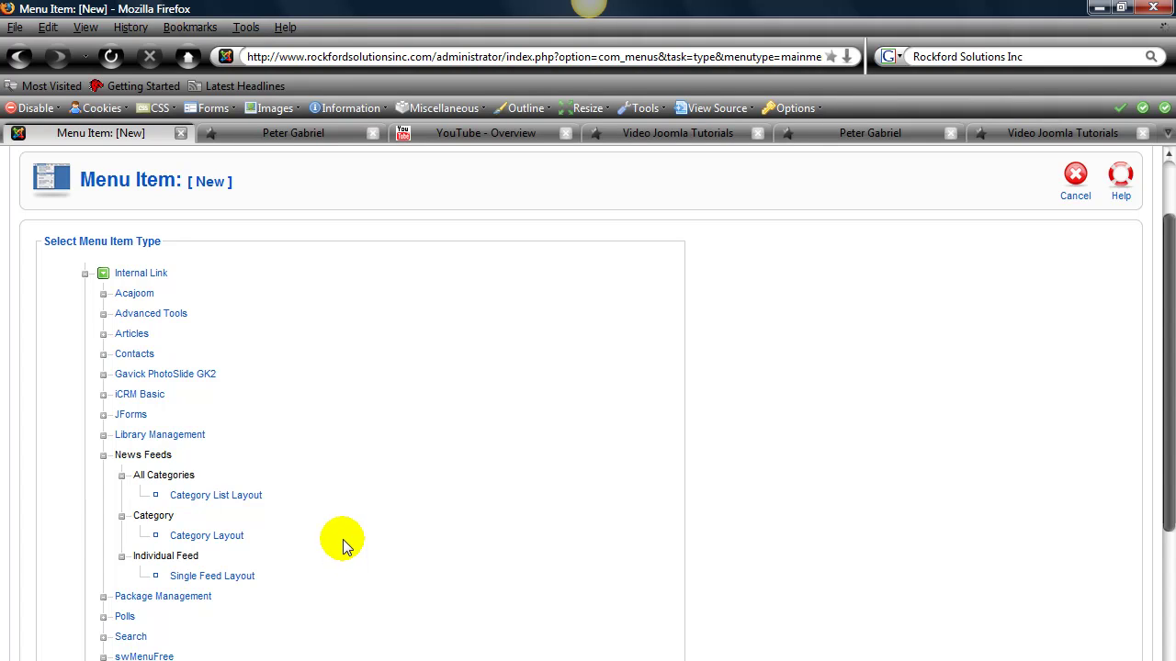
pyautogui.click(214, 579)
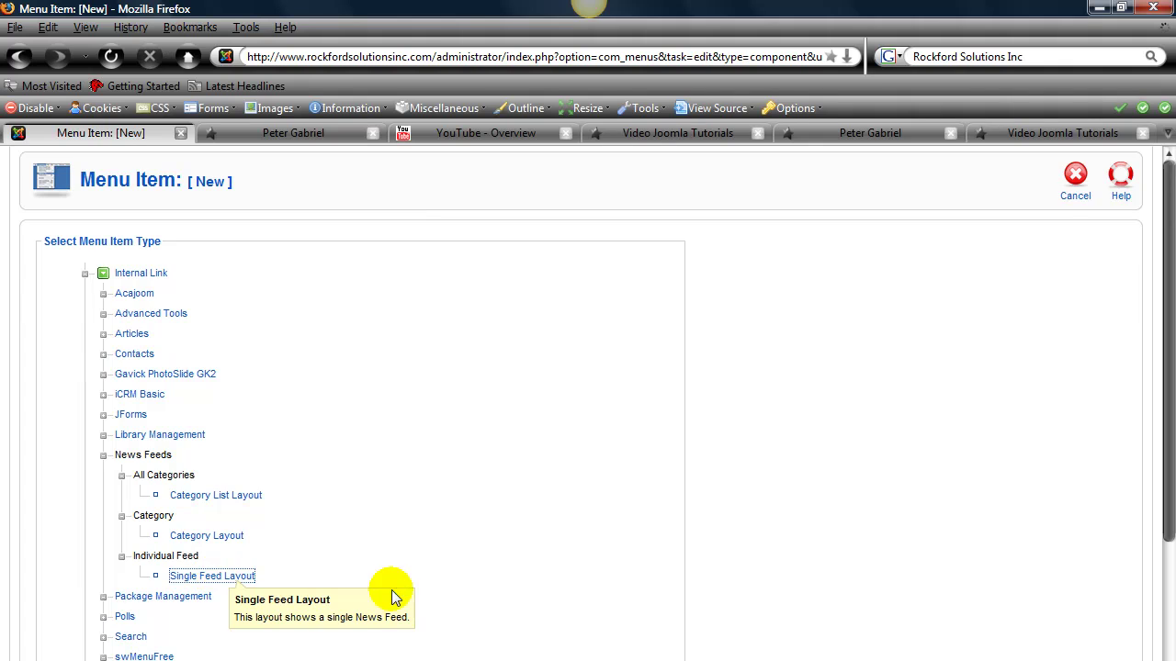
# Title the menu item 'Video Marketing' with alias 'video-marketing'.
pyautogui.click(270, 442)
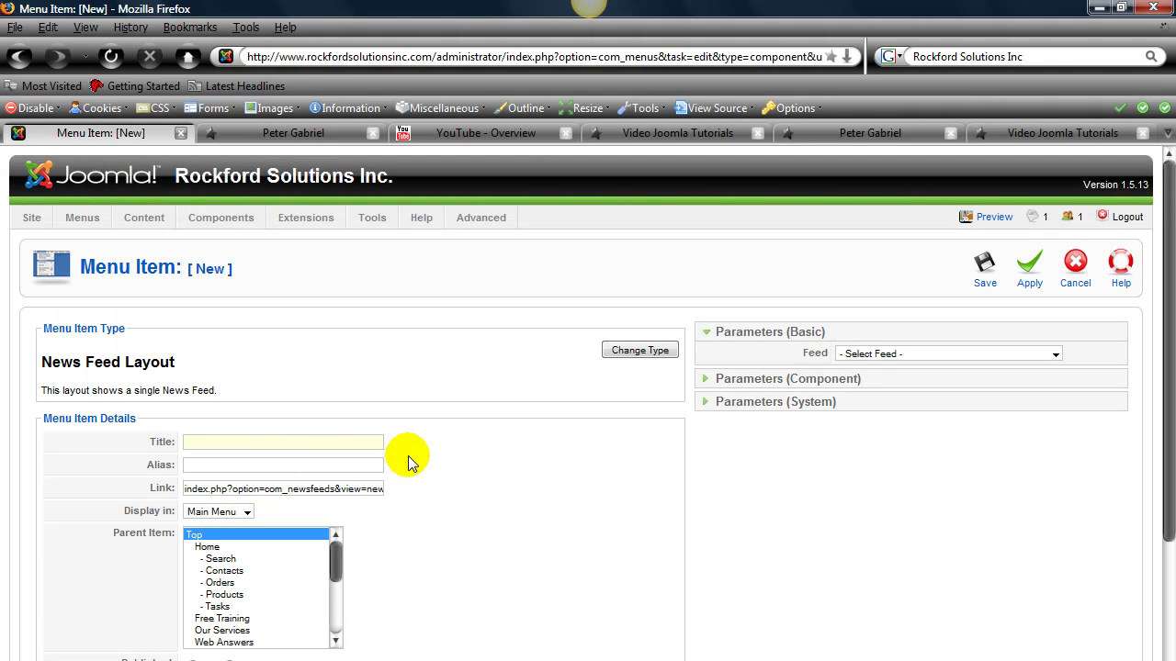
pyautogui.write('V')
pyautogui.write('di')
pyautogui.press('BackSpace')
pyautogui.press('BackSpace')
pyautogui.write('id')
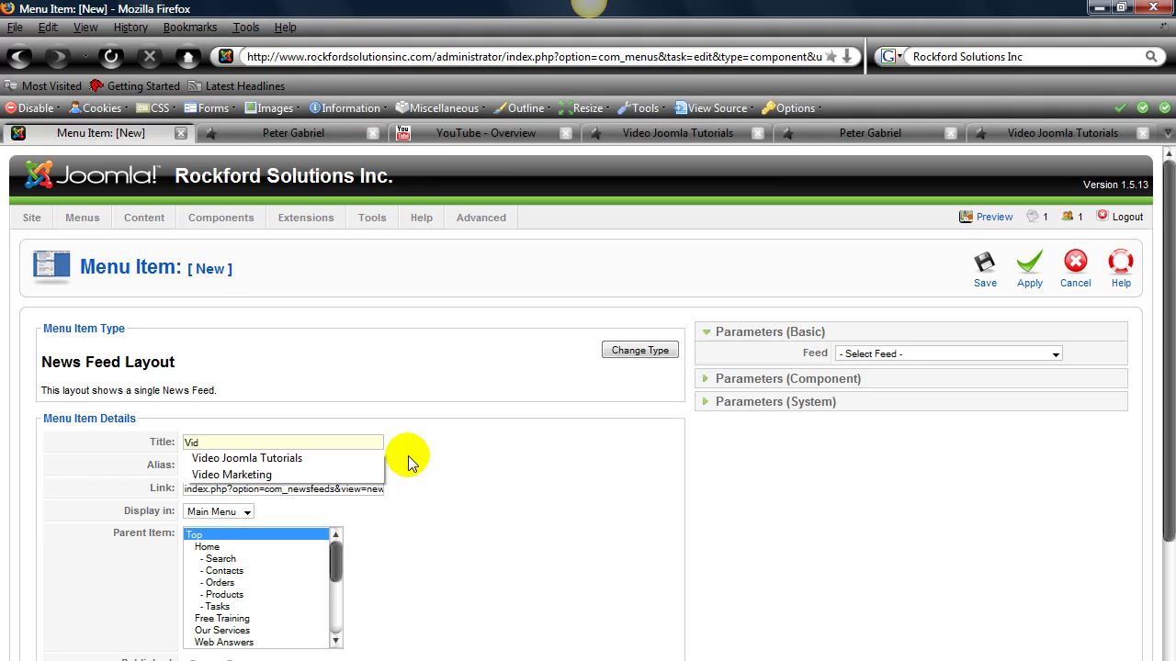
pyautogui.write('eo Mar')
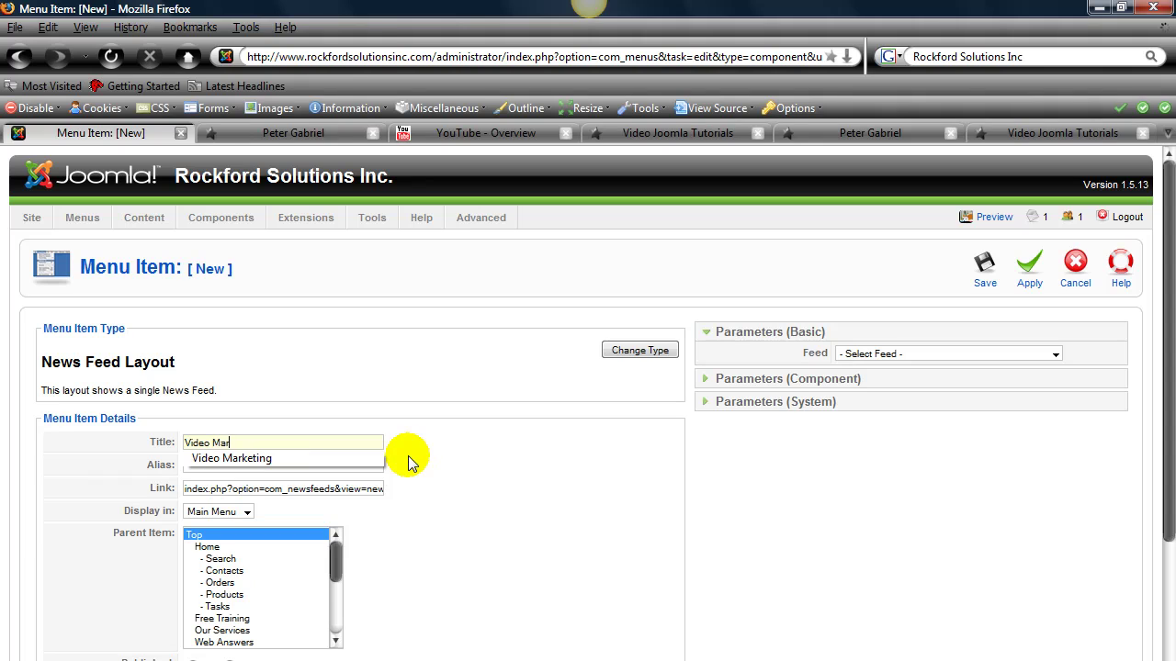
pyautogui.write('keting')
pyautogui.click(485, 488)
pyautogui.click(264, 465)
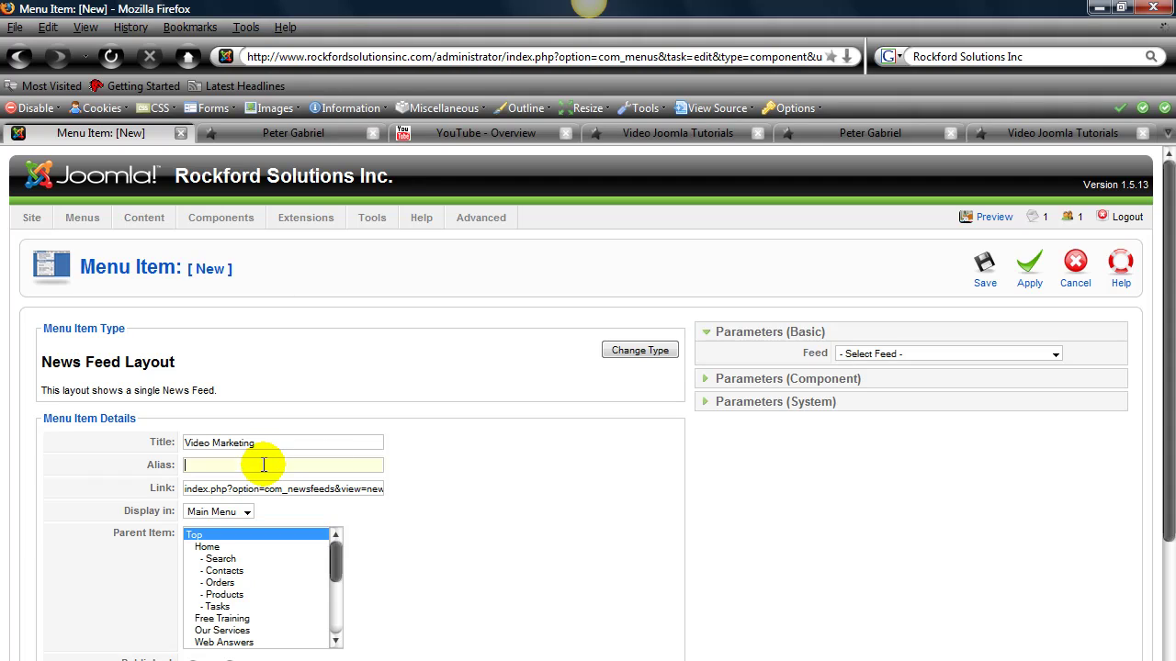
pyautogui.write('video')
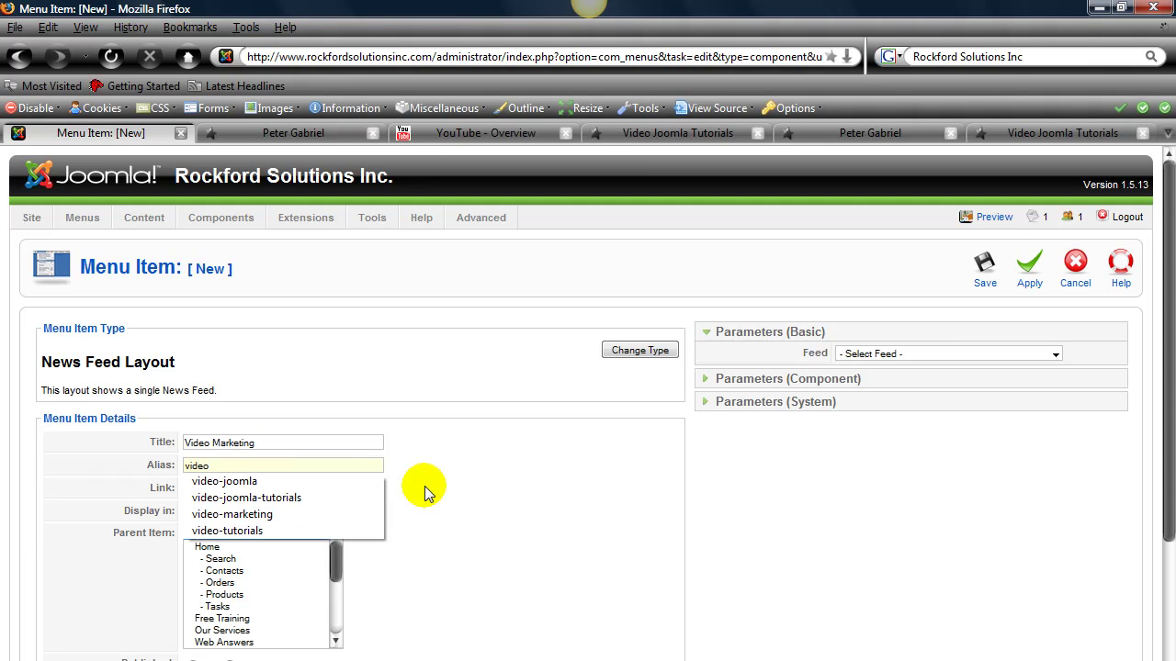
pyautogui.write('-mar')
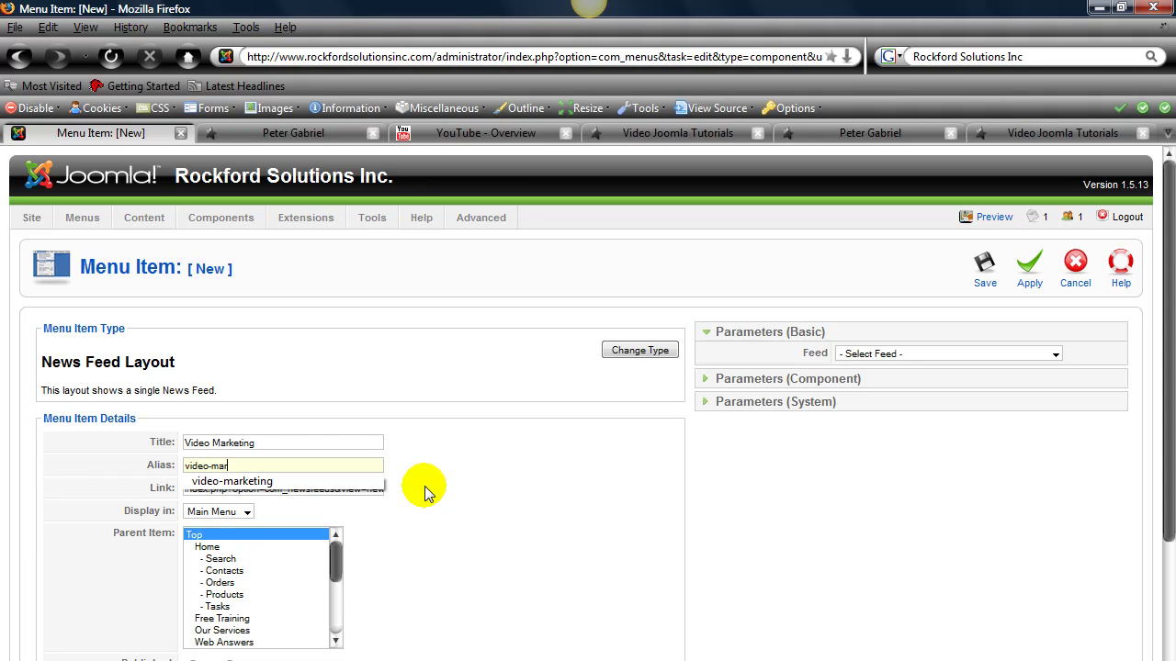
pyautogui.write('keting')
pyautogui.click(471, 508)
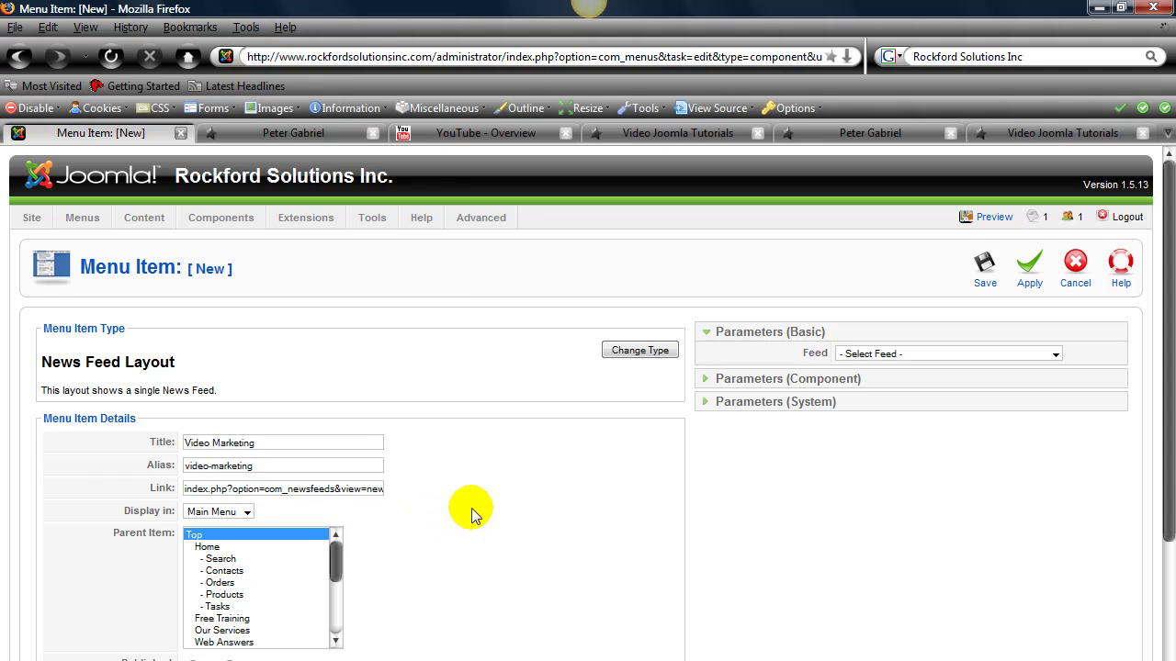
# Set Web Answers as the menu item's parent.
pyautogui.scroll(-2, 462, 527)
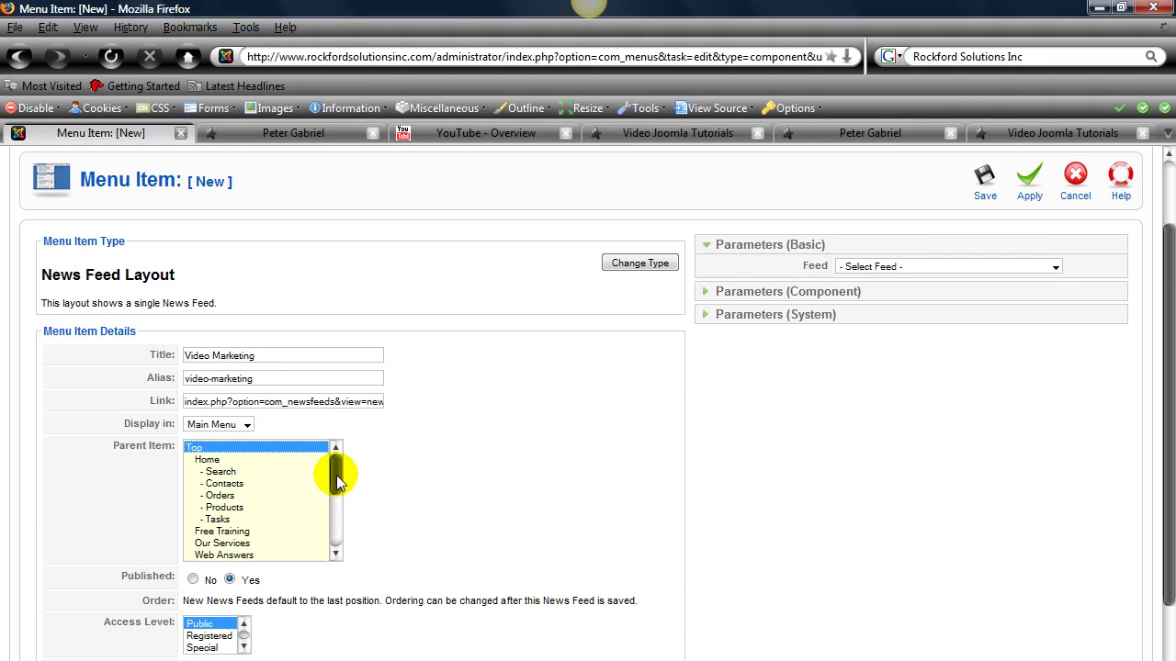
pyautogui.moveTo(336, 475)
pyautogui.mouseDown()
pyautogui.moveTo(335, 531)
pyautogui.moveTo(340, 480)
pyautogui.mouseUp()
pyautogui.click(229, 514)
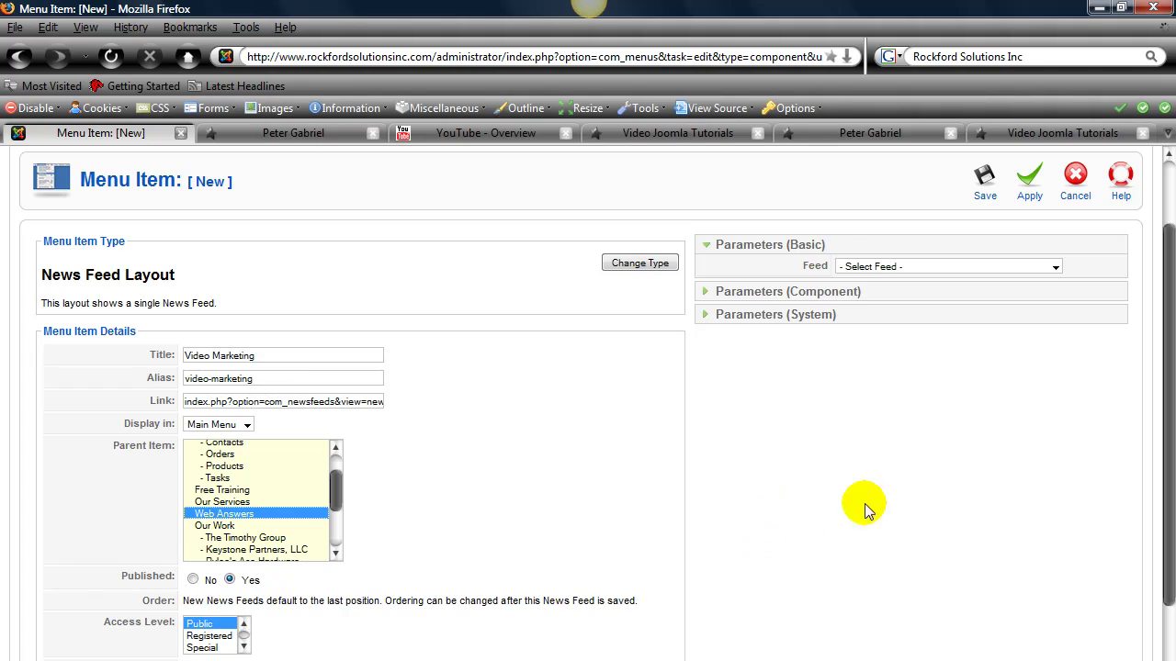
# Select the Video Marketing feed in the Basic parameters.
pyautogui.click(1054, 269)
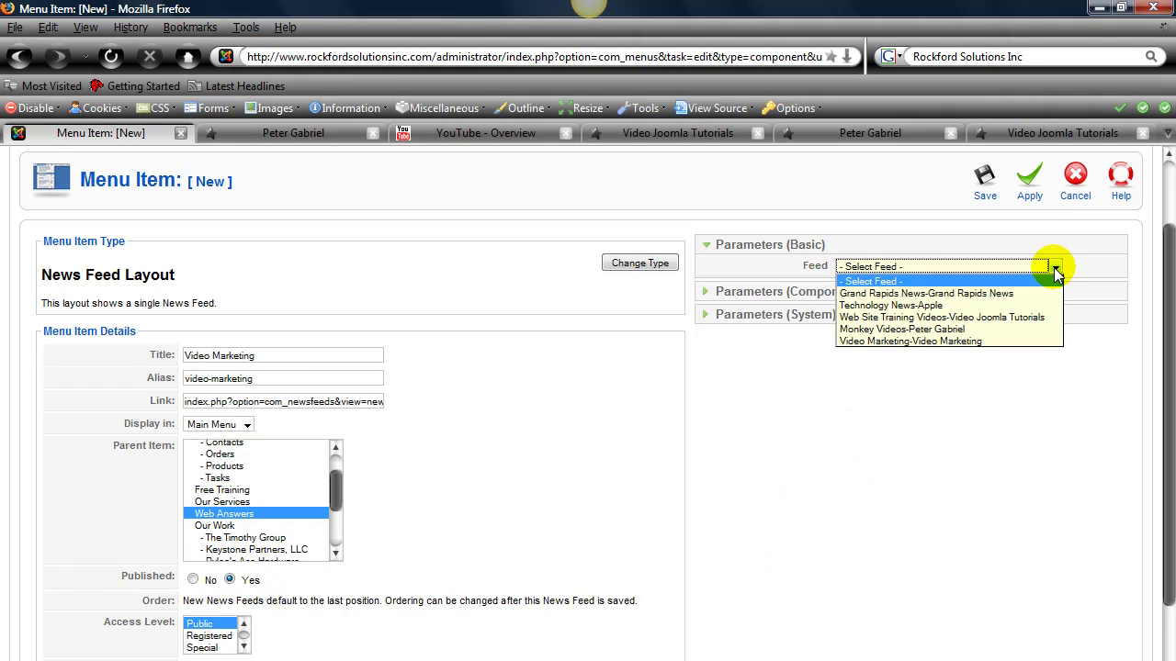
pyautogui.click(937, 341)
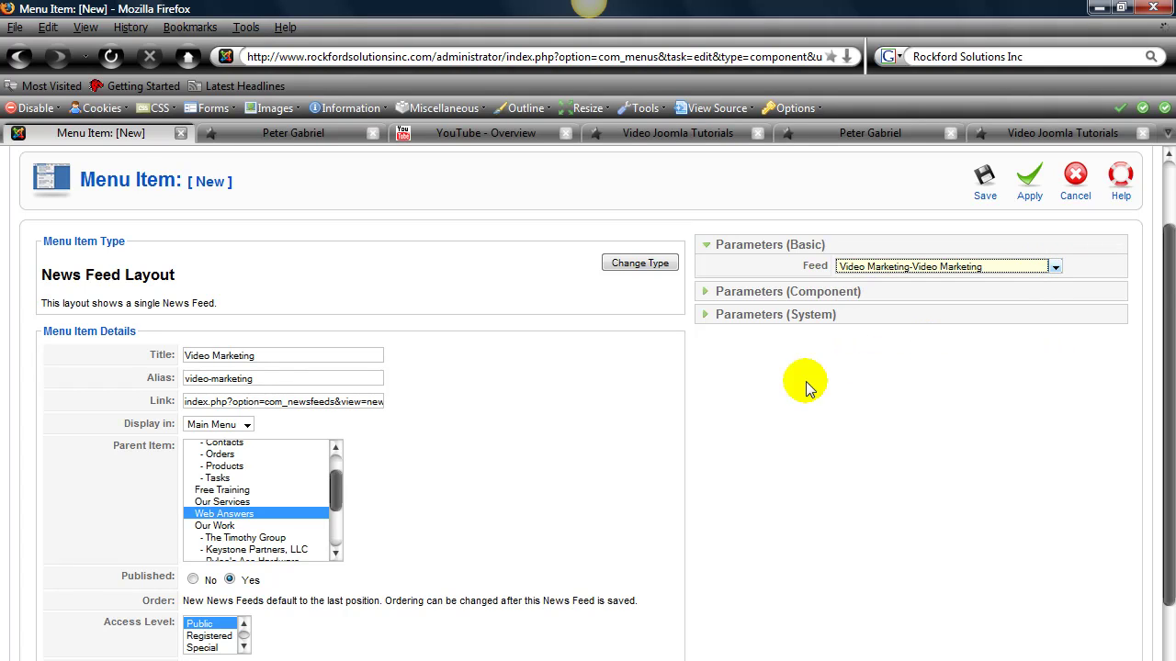
pyautogui.scroll(-2, 564, 583)
pyautogui.scroll(4, 668, 603)
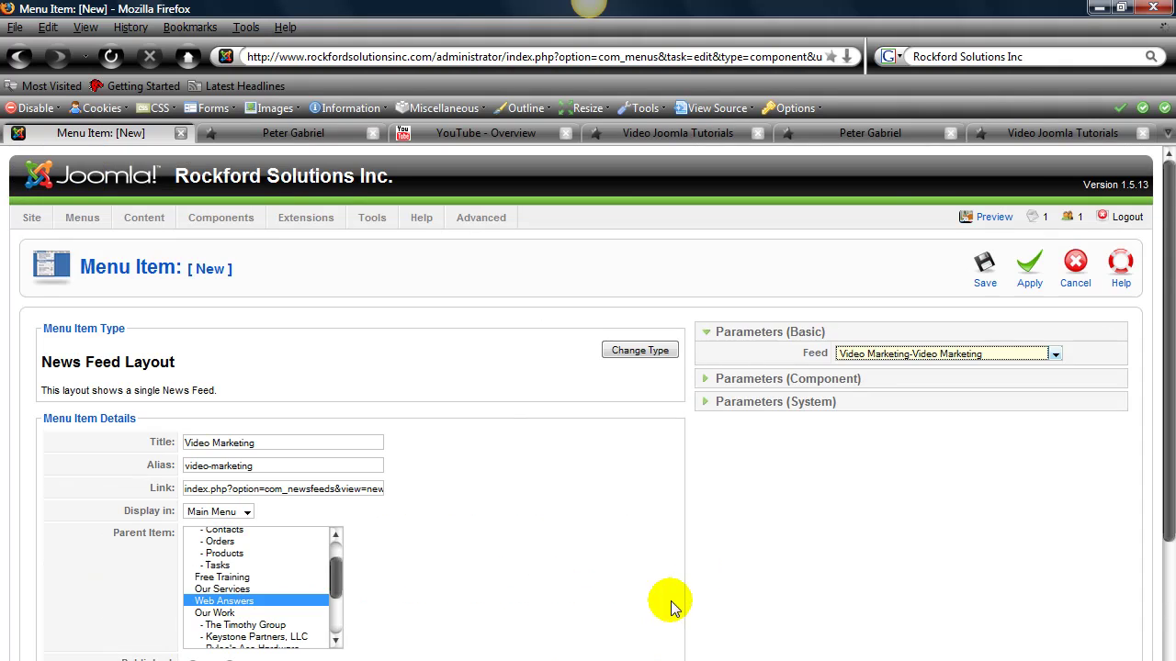
# Set the component Word Count to 50 and save the menu item.
pyautogui.click(743, 384)
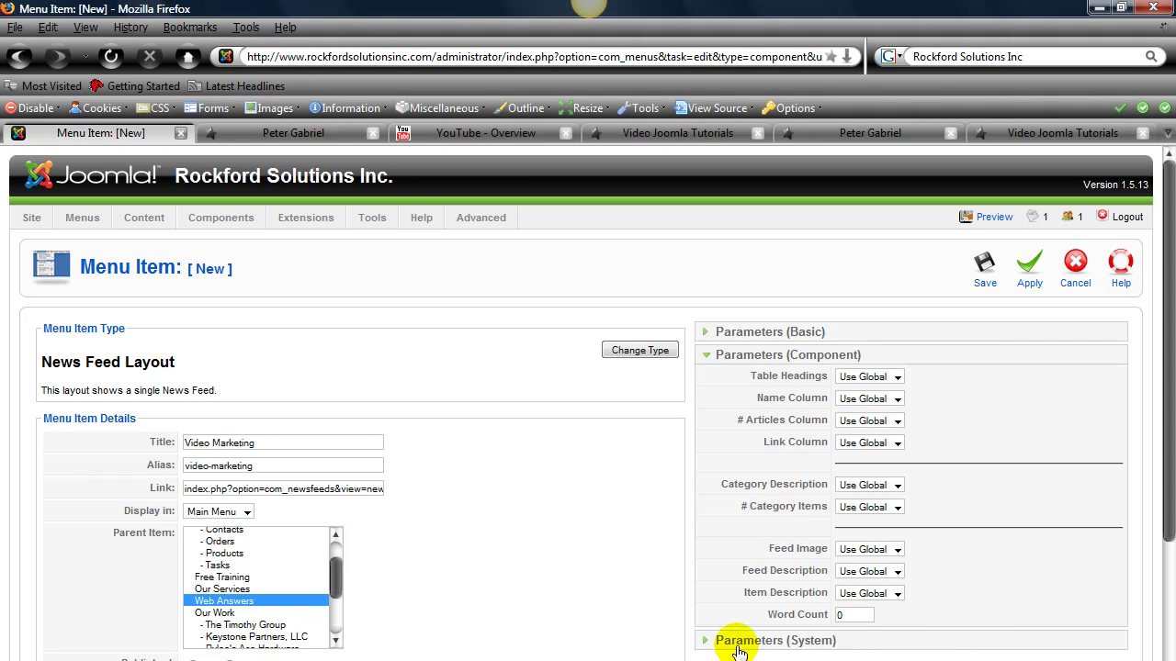
pyautogui.click(843, 614)
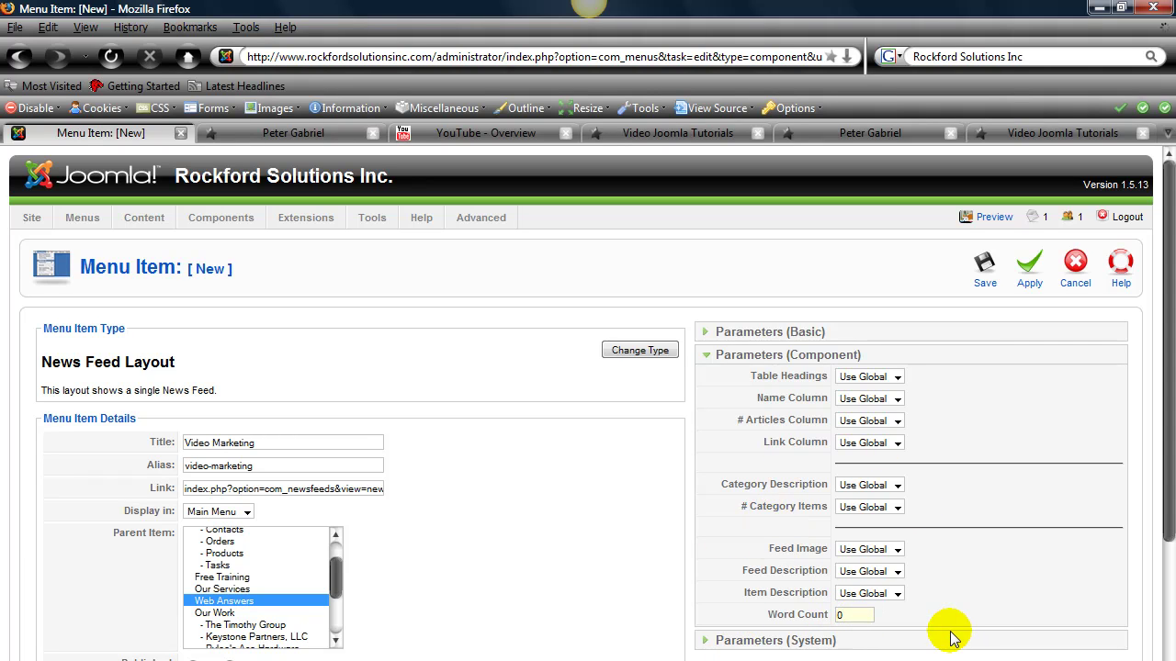
pyautogui.press('BackSpace')
pyautogui.write('50')
pyautogui.click(583, 488)
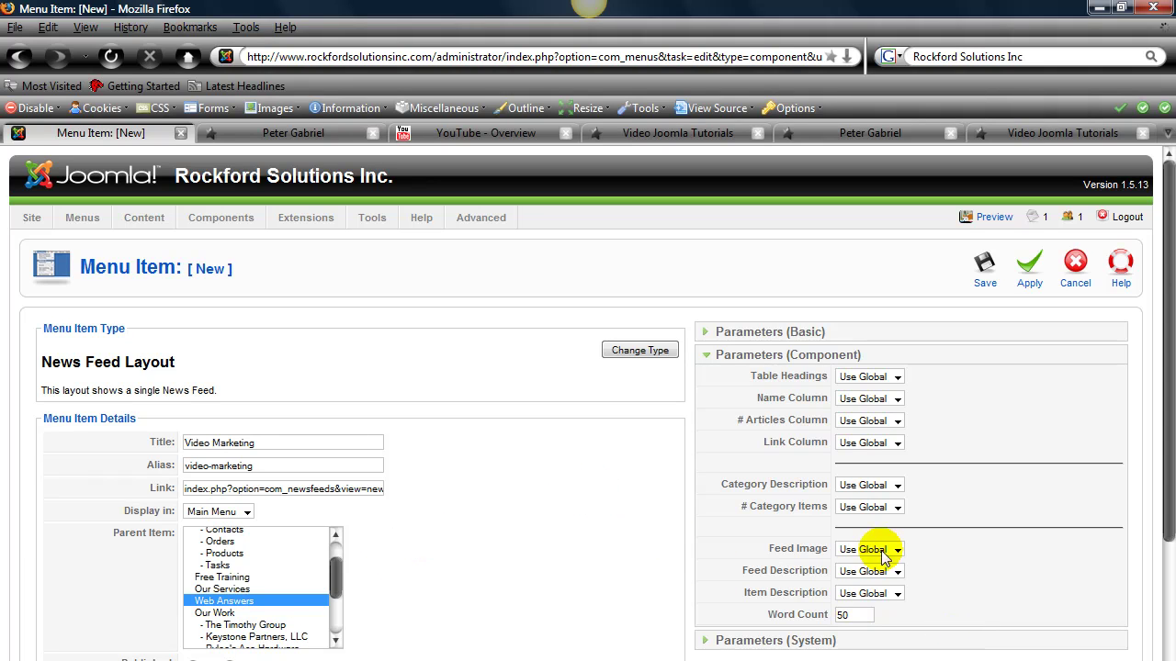
pyautogui.click(742, 640)
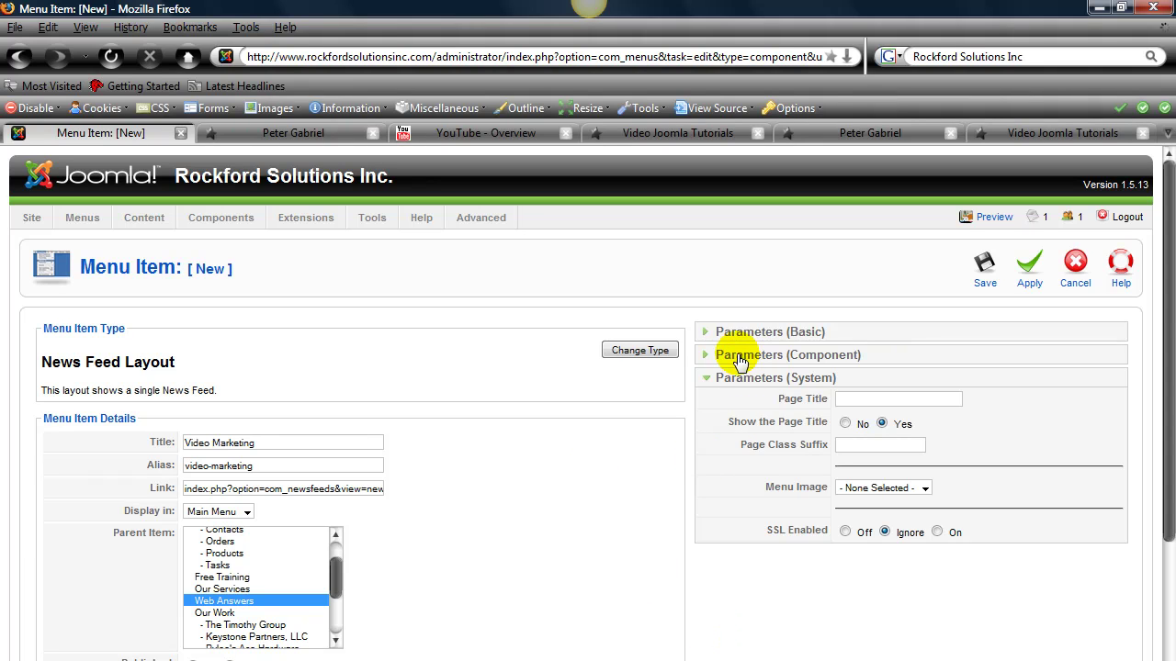
pyautogui.click(737, 333)
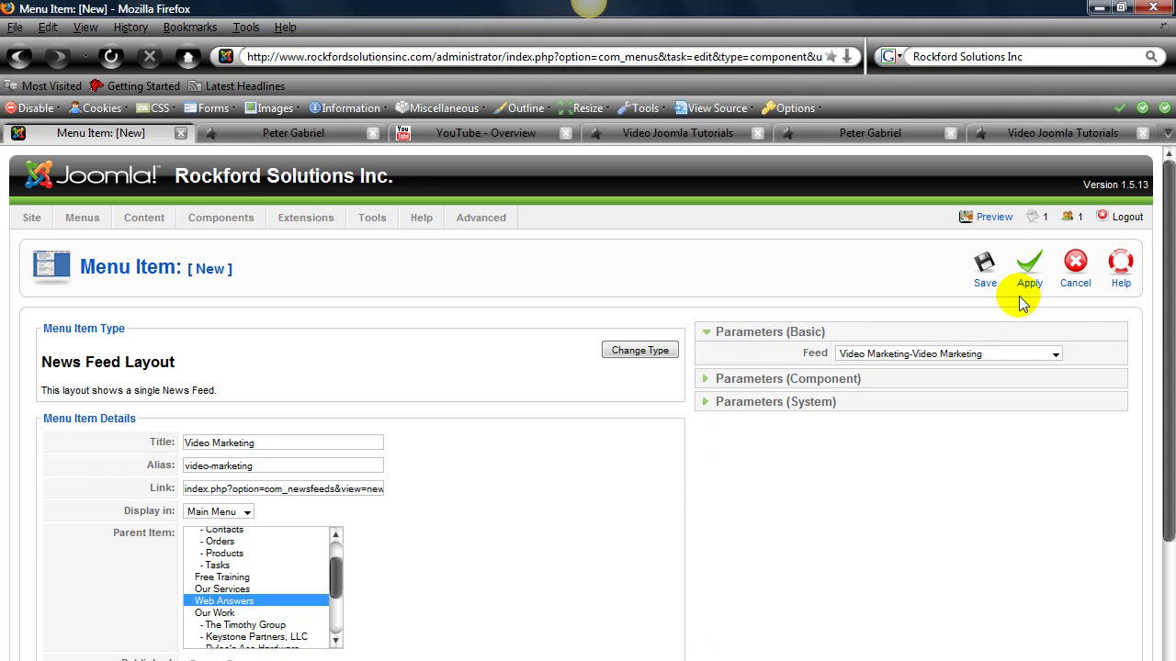
pyautogui.click(987, 271)
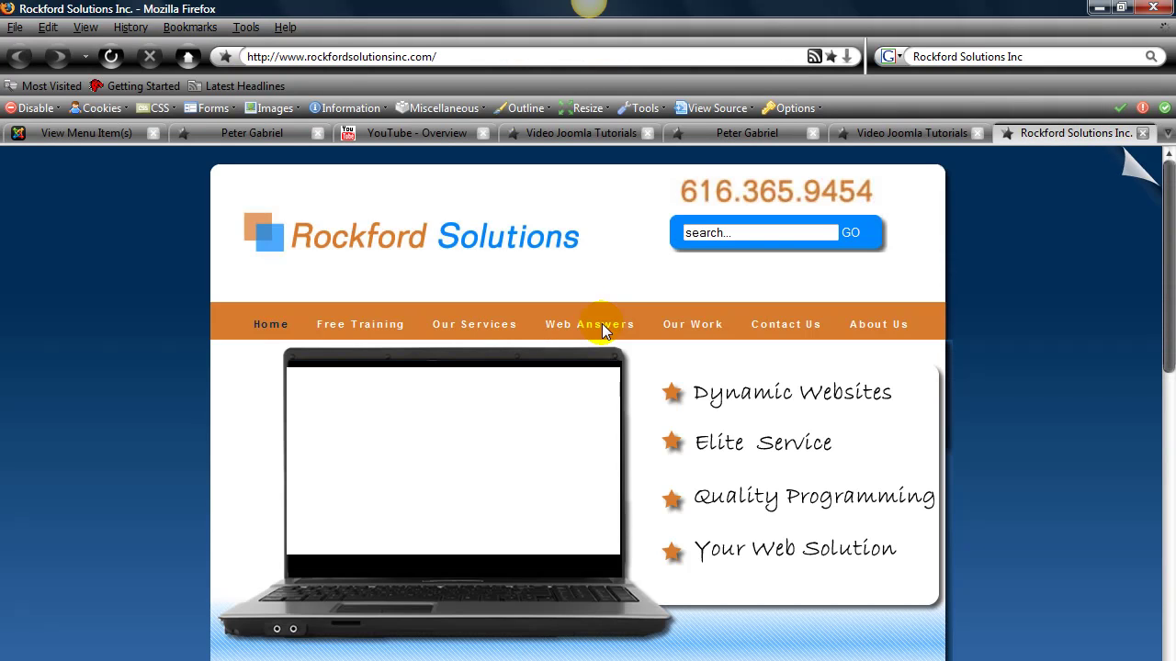
# Open Web Answers > Video Marketing on the live site.
pyautogui.moveTo(601, 325)
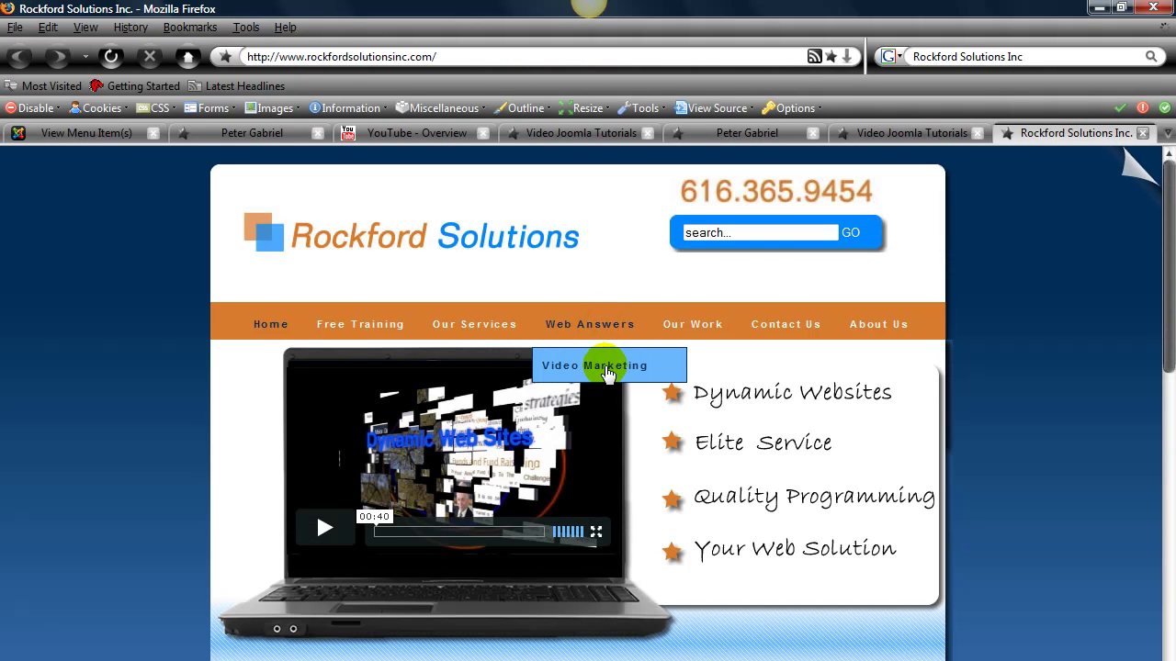
pyautogui.click(606, 370)
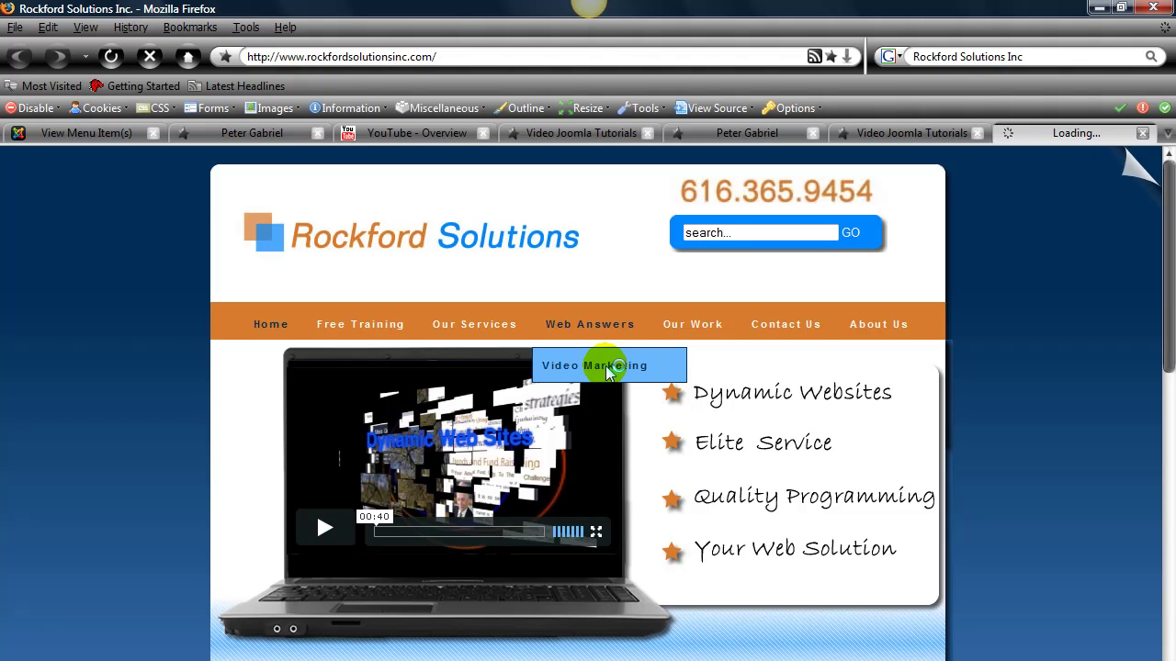
pyautogui.scroll(-8, 564, 487)
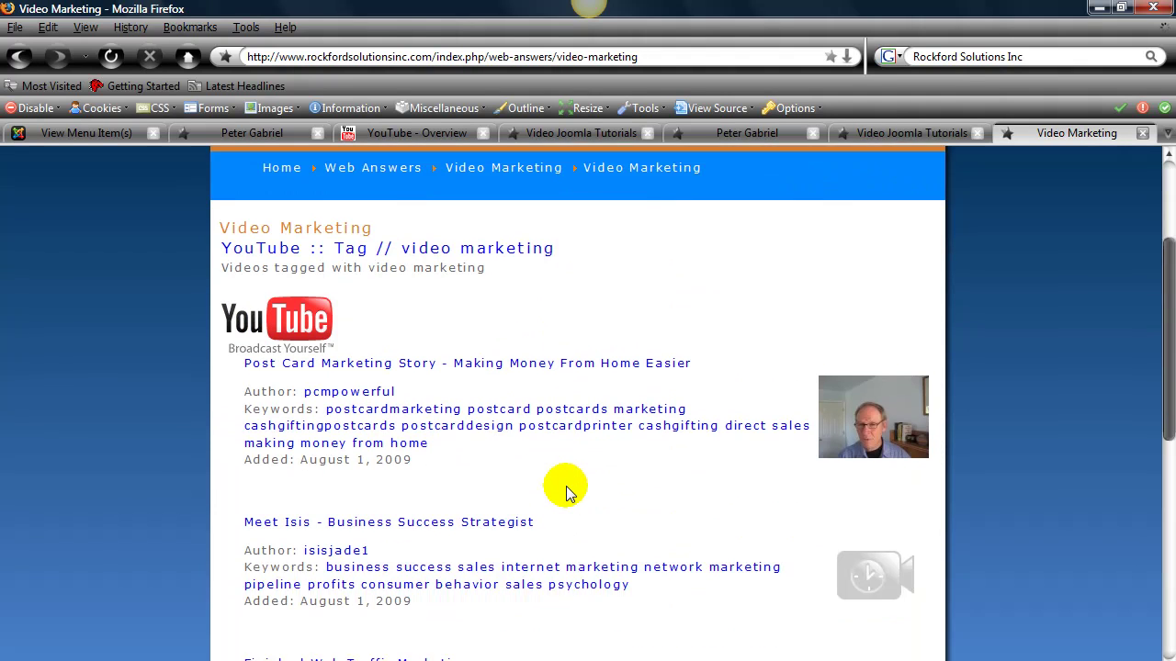
pyautogui.scroll(-7, 566, 493)
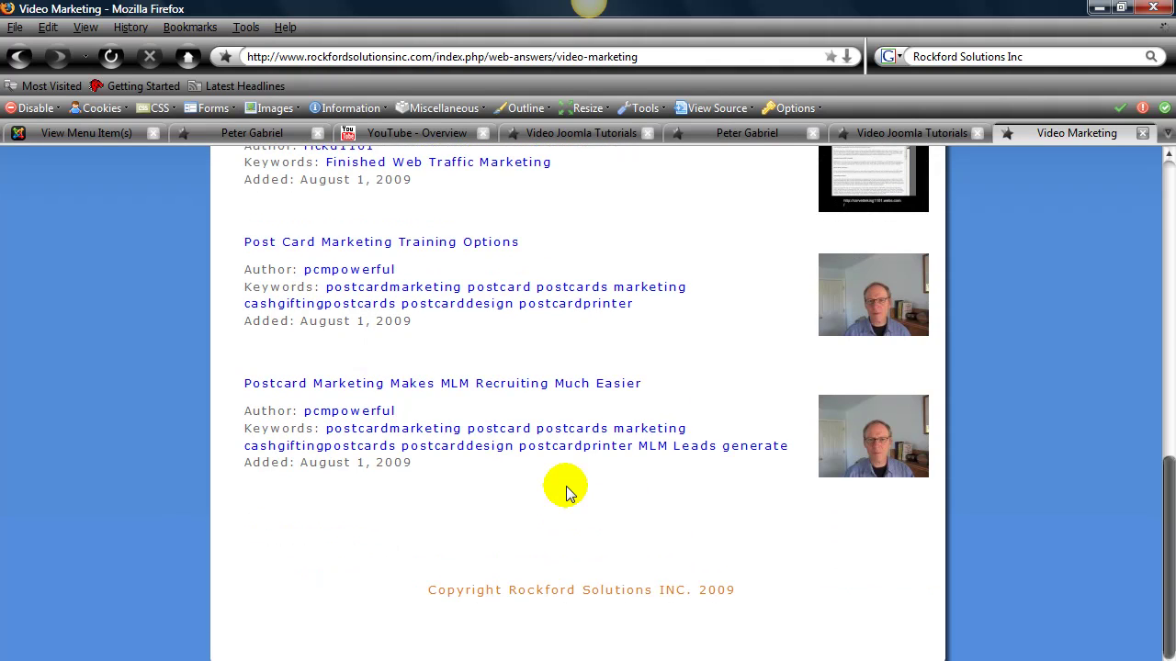
pyautogui.scroll(9, 566, 493)
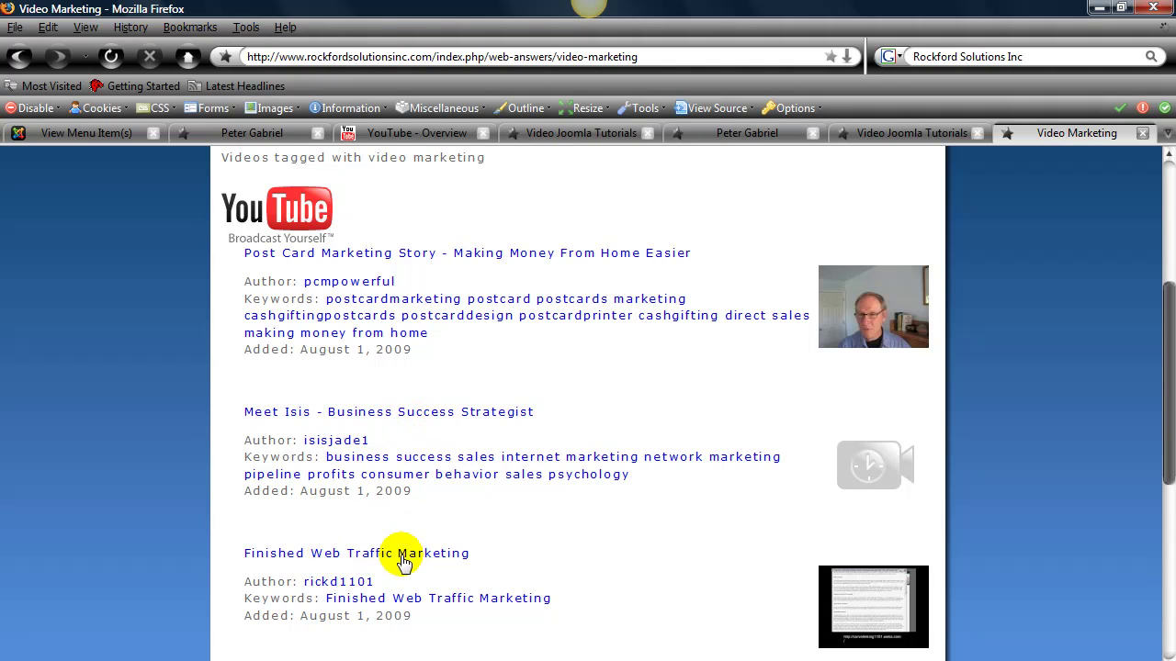
pyautogui.scroll(-6, 404, 562)
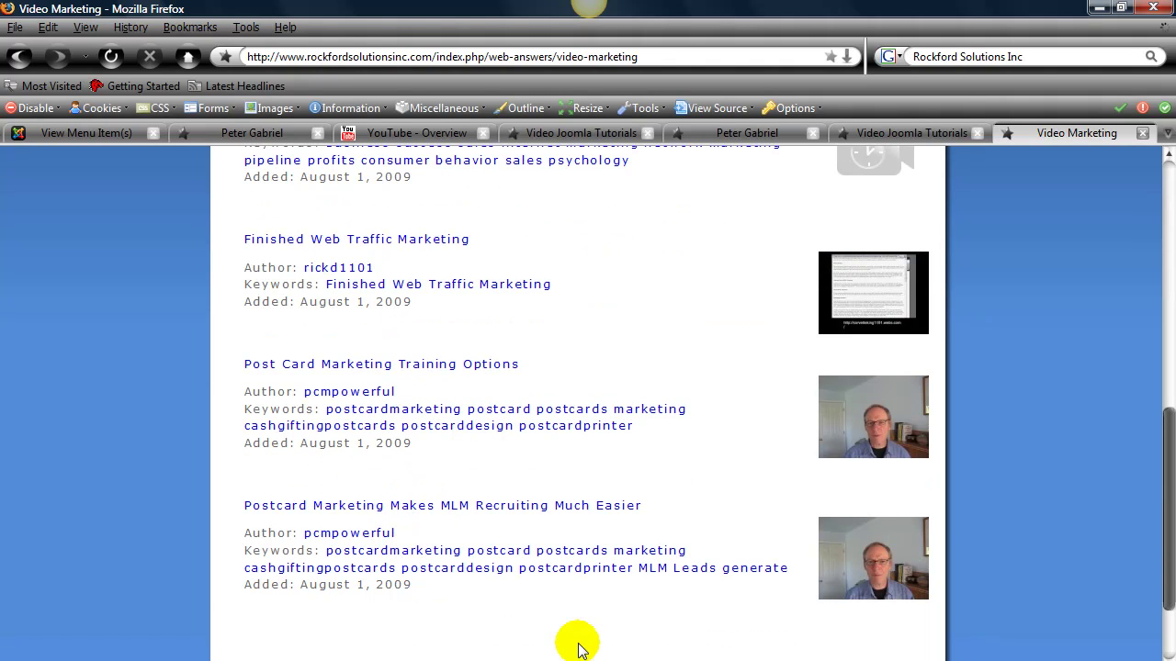
pyautogui.scroll(-3, 706, 640)
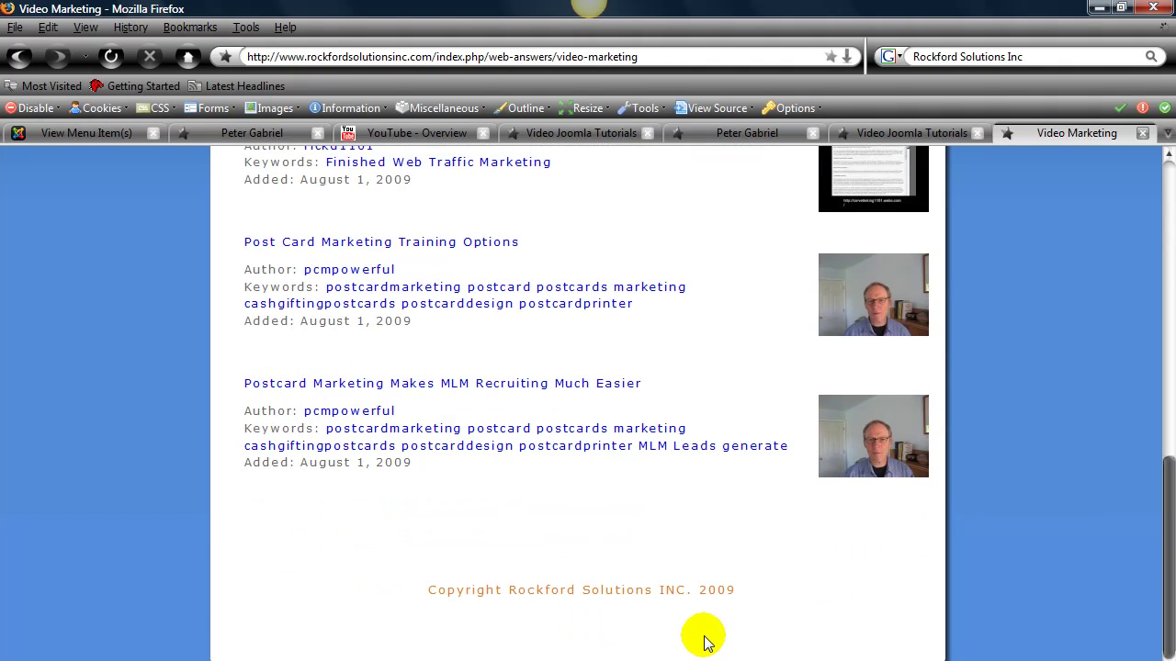
pyautogui.scroll(9, 704, 640)
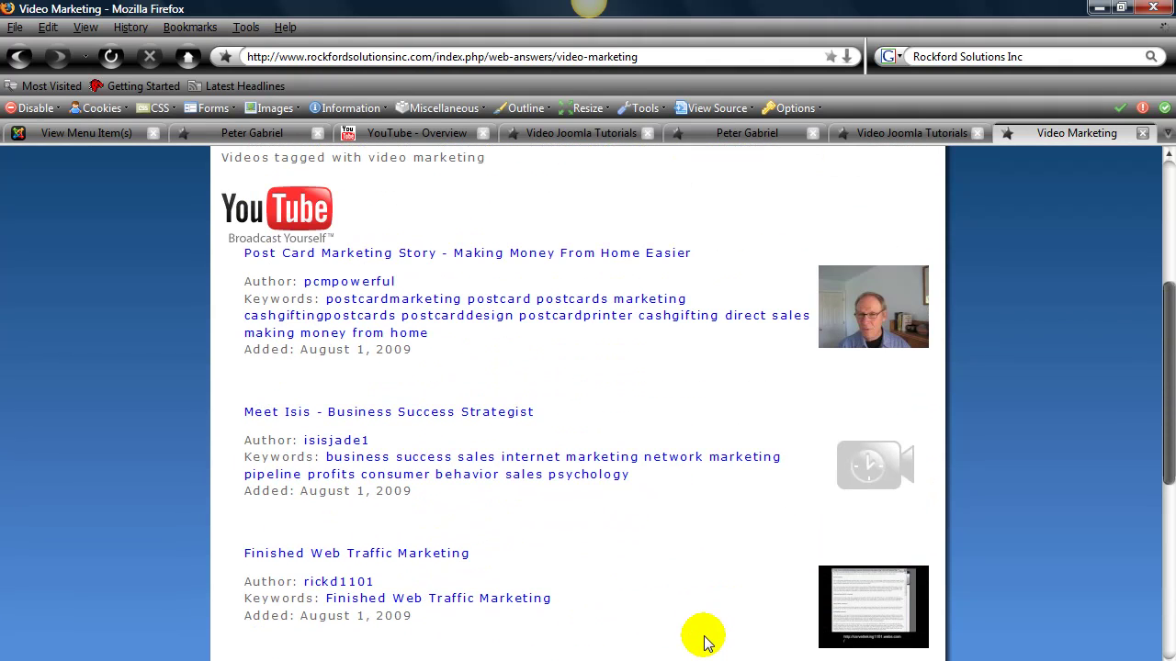
pyautogui.scroll(5, 637, 566)
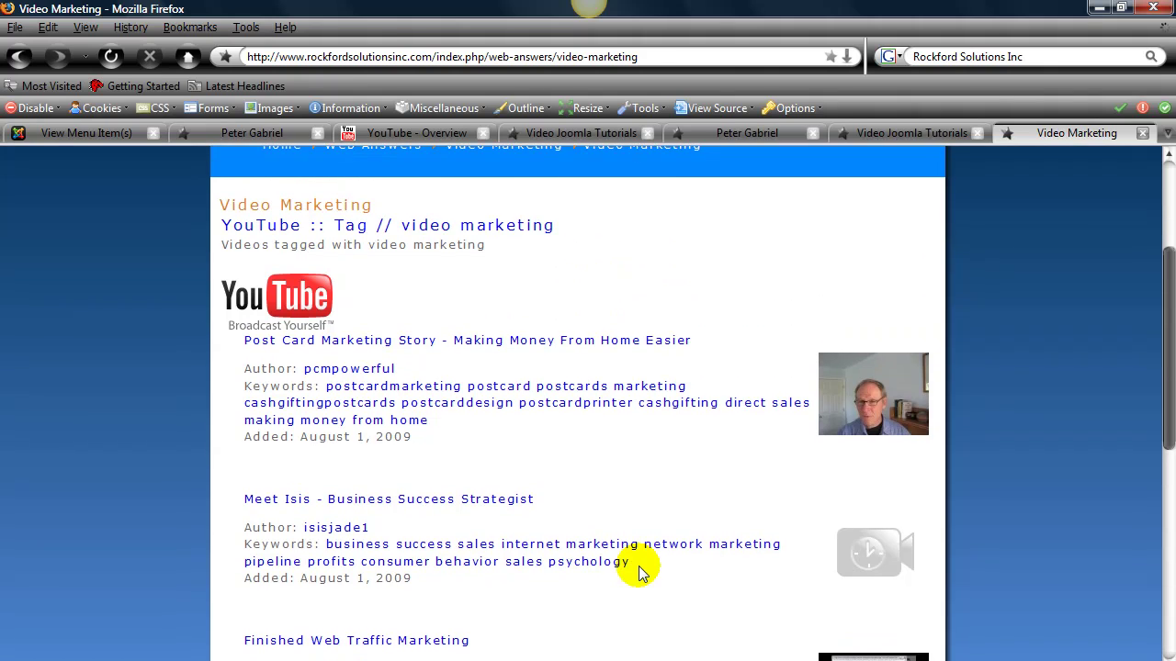